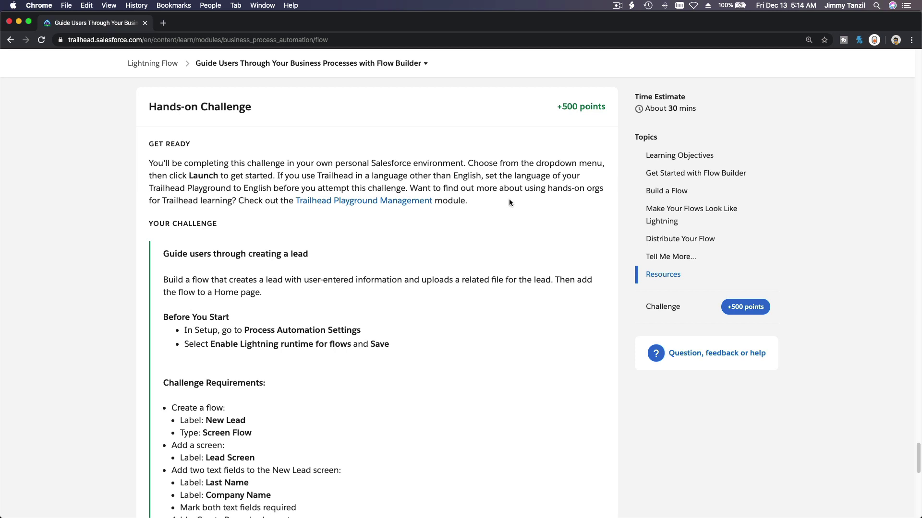
Go to Hands-on Orgs from the Trailhead avatar menu and launch the Admin Intermediate playground
scroll(509, 201, "down", 5)
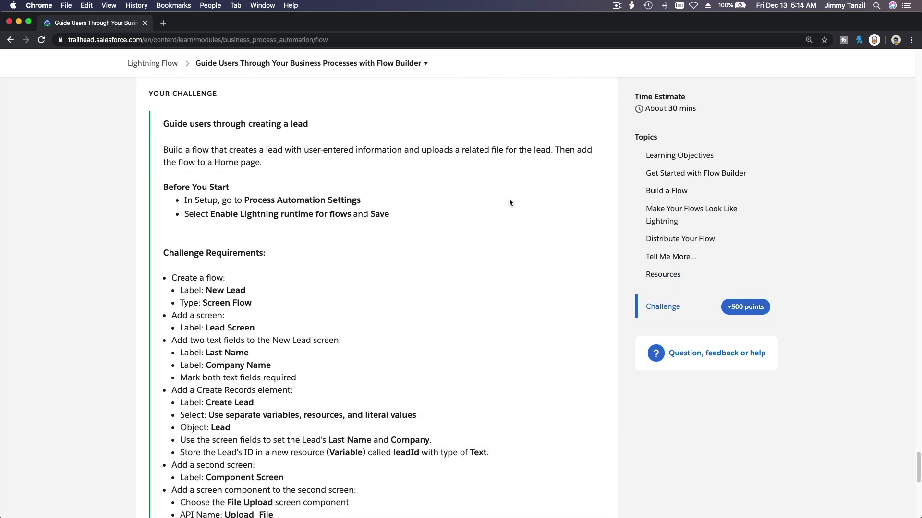
scroll(509, 199, "down", 1)
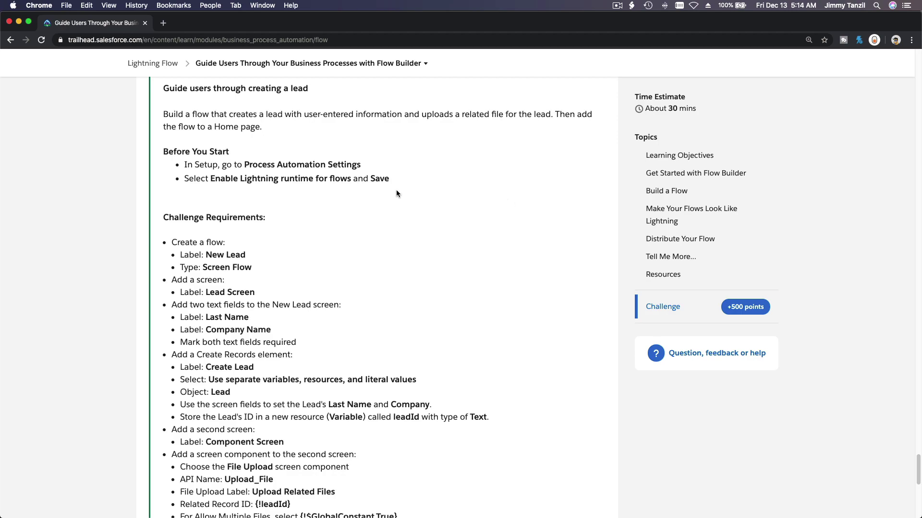
scroll(465, 234, "up", 20)
scroll(465, 235, "up", 5)
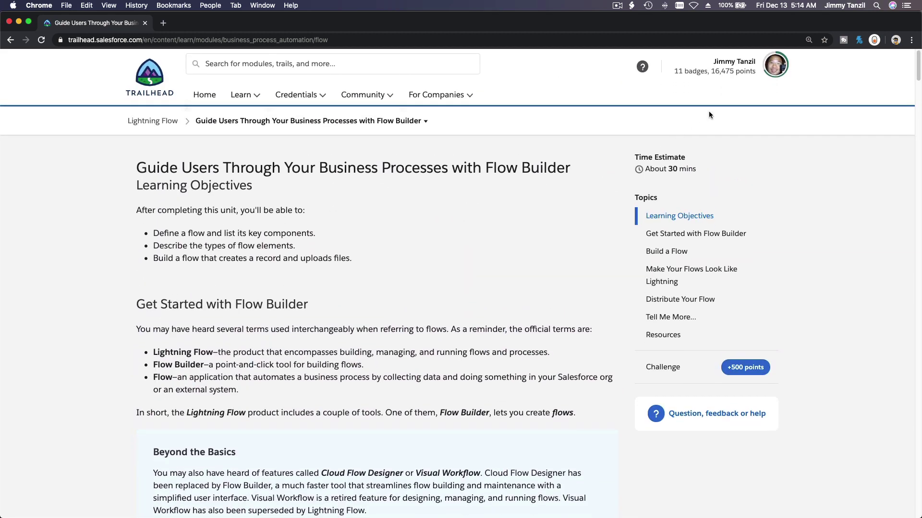
left_click(778, 69)
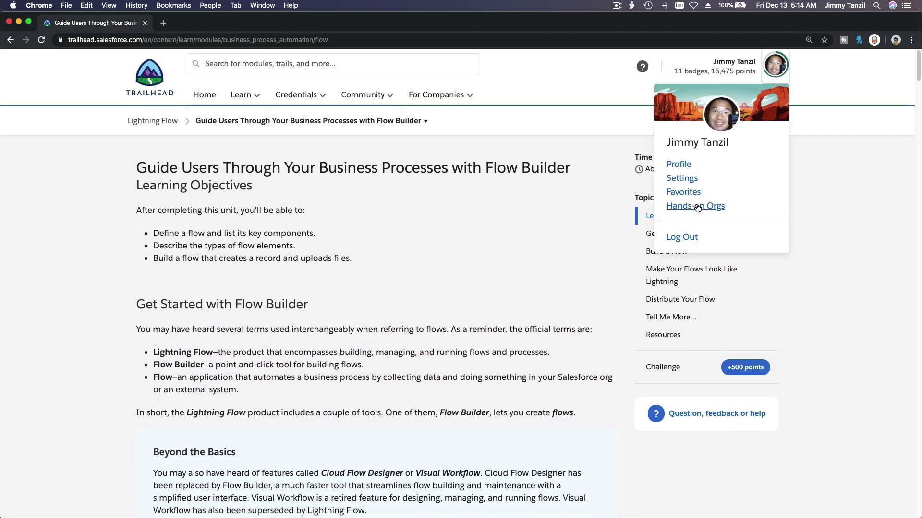
left_click(677, 203)
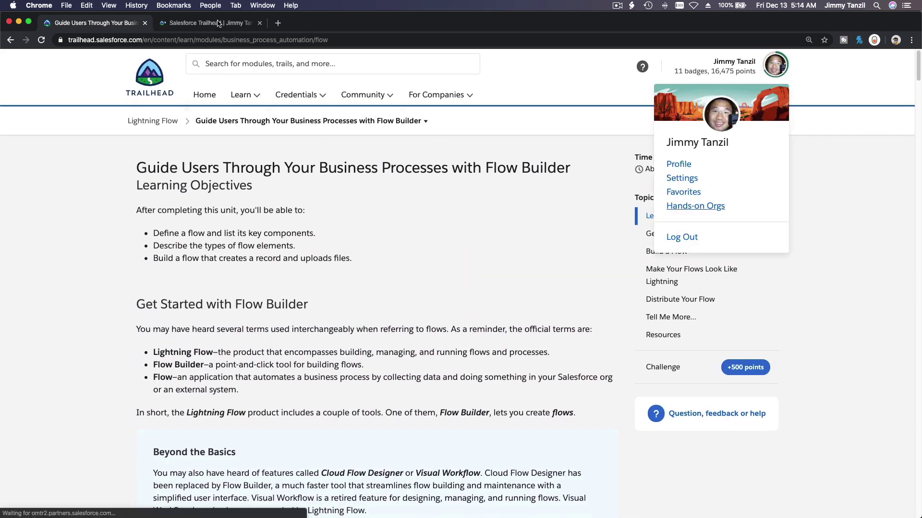
left_click(218, 23)
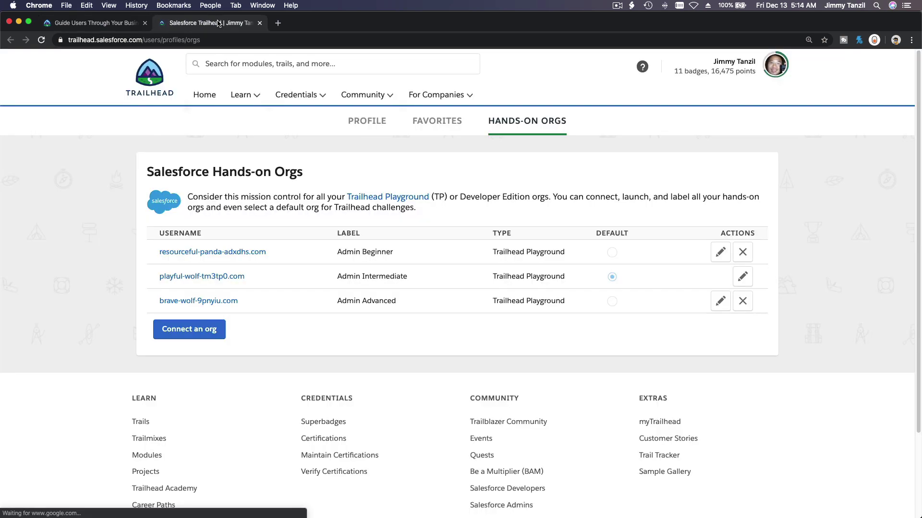
left_click(237, 283)
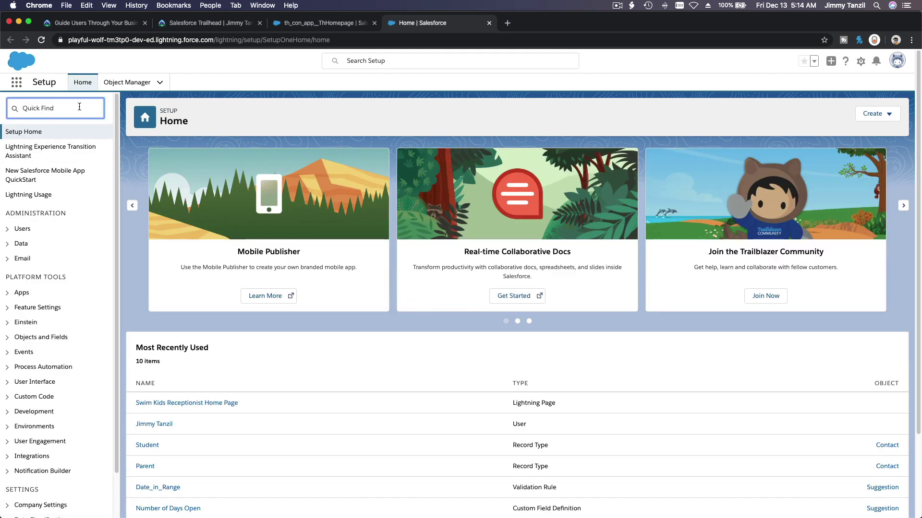
Search 'Flow' in Quick Find, open Process Automation > Flows, then return to the Trailhead unit
type("Flow")
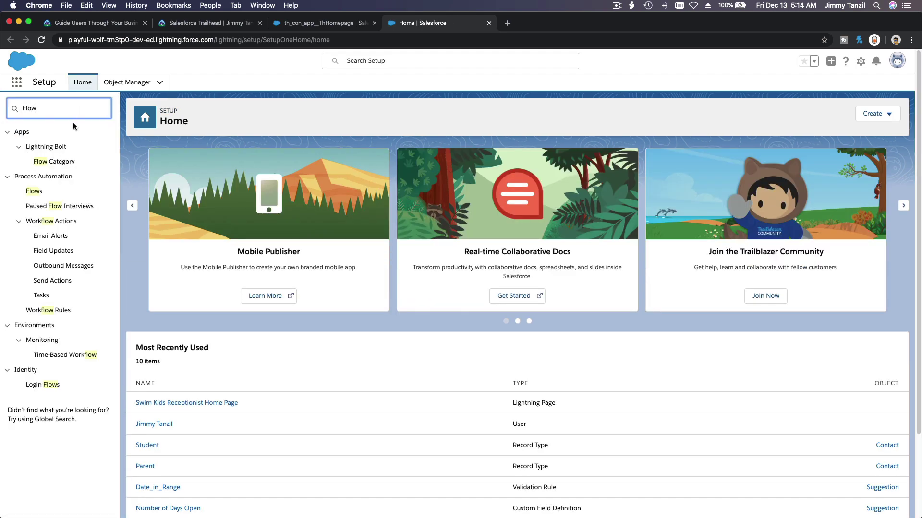
left_click(42, 196)
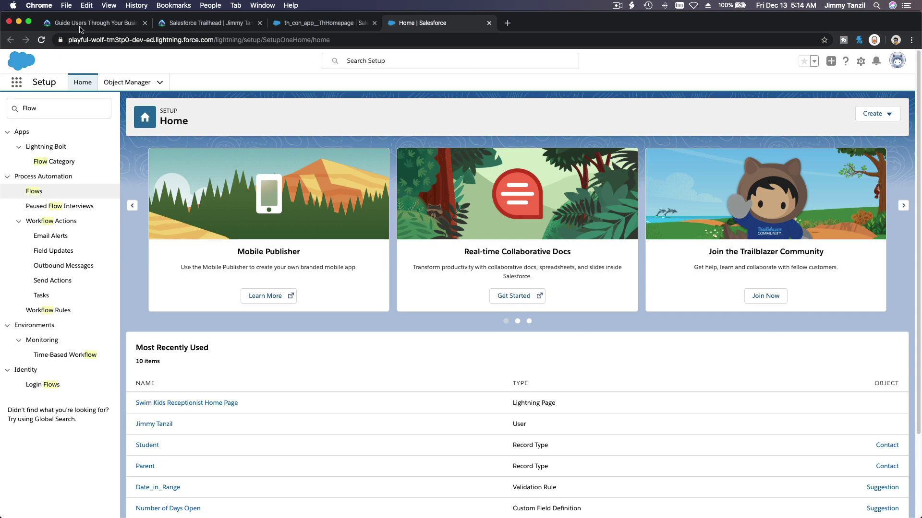
left_click(35, 193)
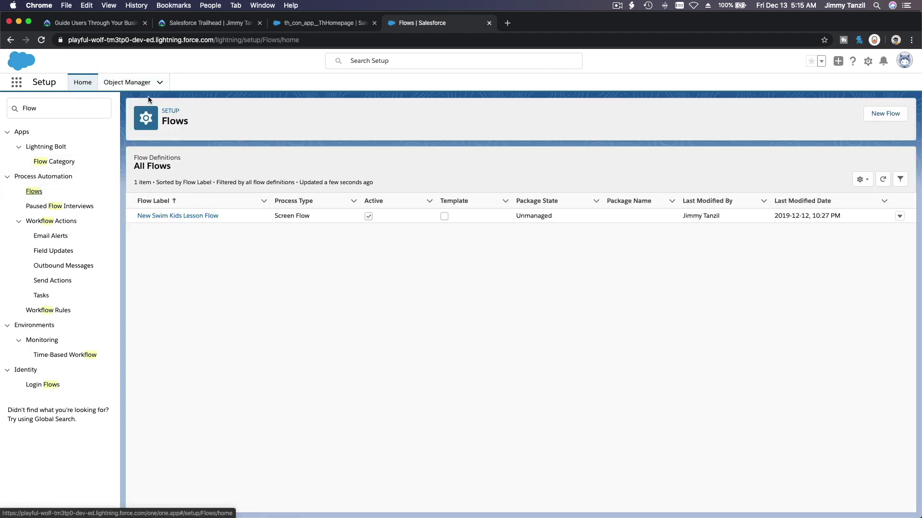
left_click(111, 26)
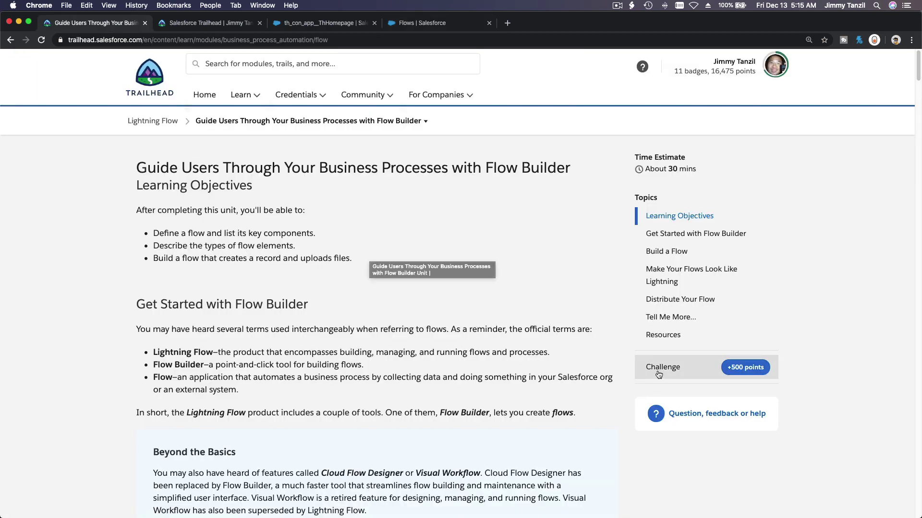
scroll(657, 371, "down", 3)
scroll(658, 371, "down", 20)
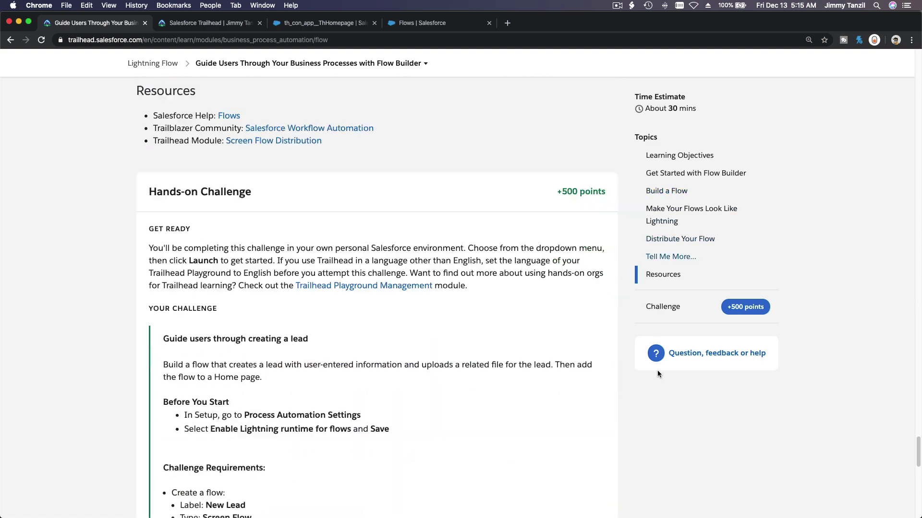
scroll(564, 331, "down", 7)
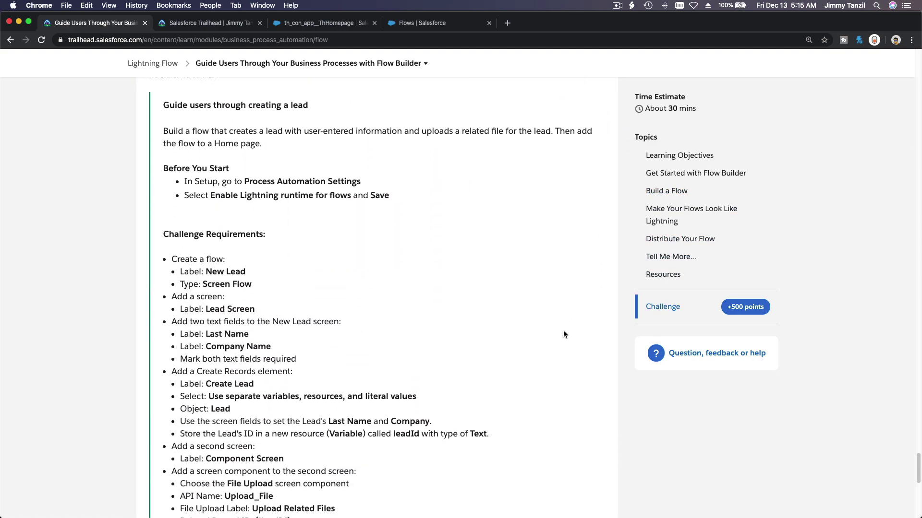
scroll(563, 330, "up", 2)
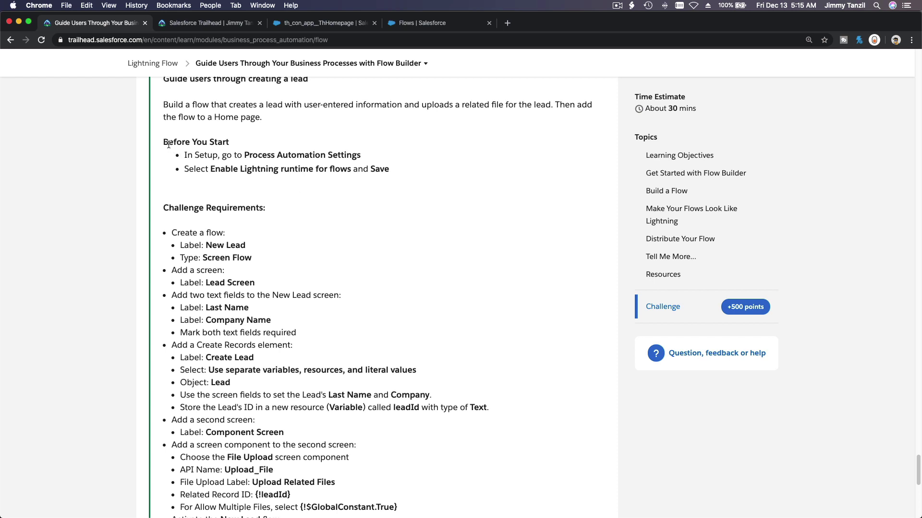
left_click_drag(164, 142, 393, 175)
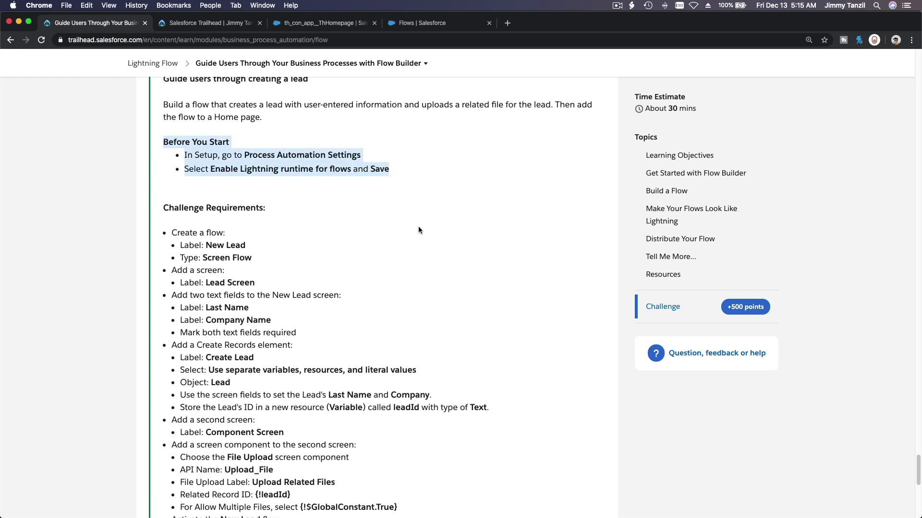
scroll(419, 230, "down", 3)
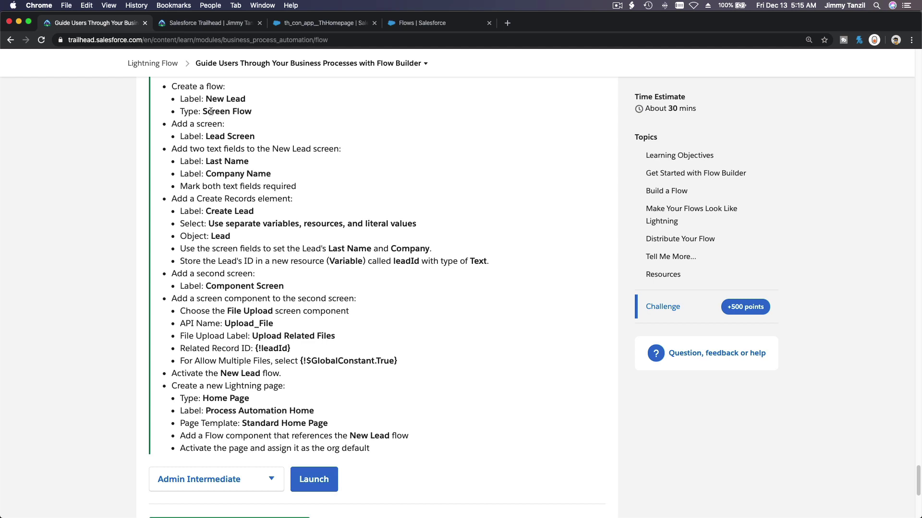
Create a new Screen Flow, place a Screen element after Start, and note the 'New Lead' label requirement
left_click(436, 27)
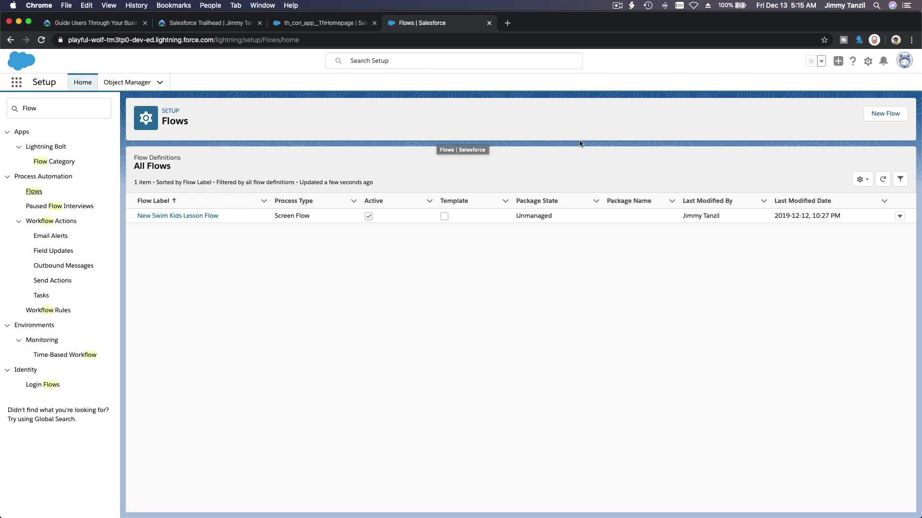
left_click(885, 119)
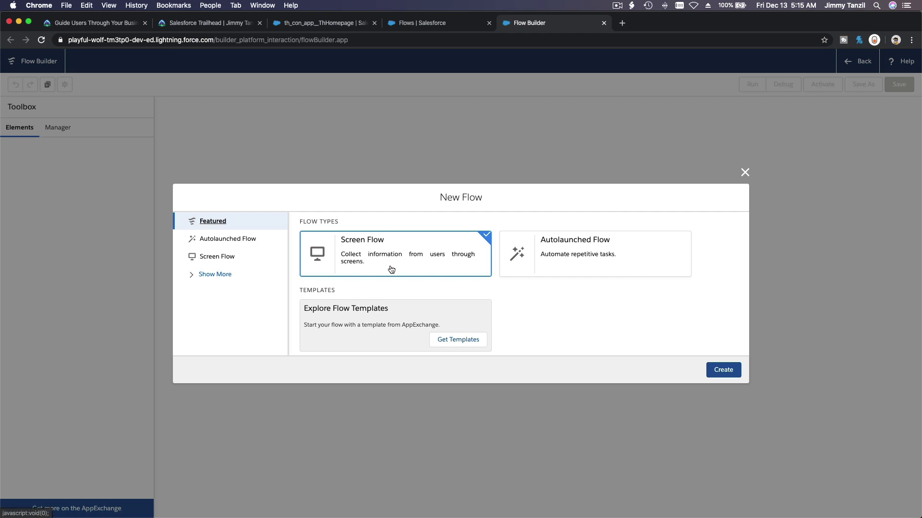
left_click(725, 367)
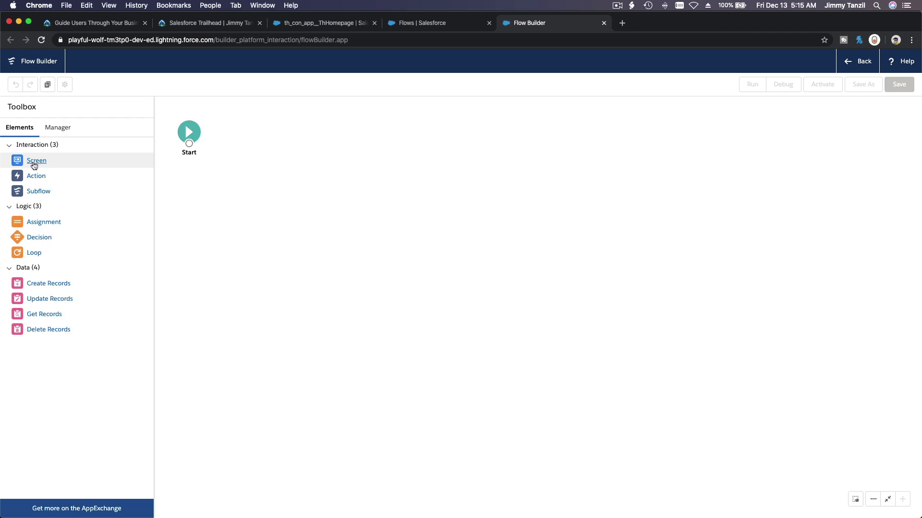
left_click_drag(34, 165, 247, 130)
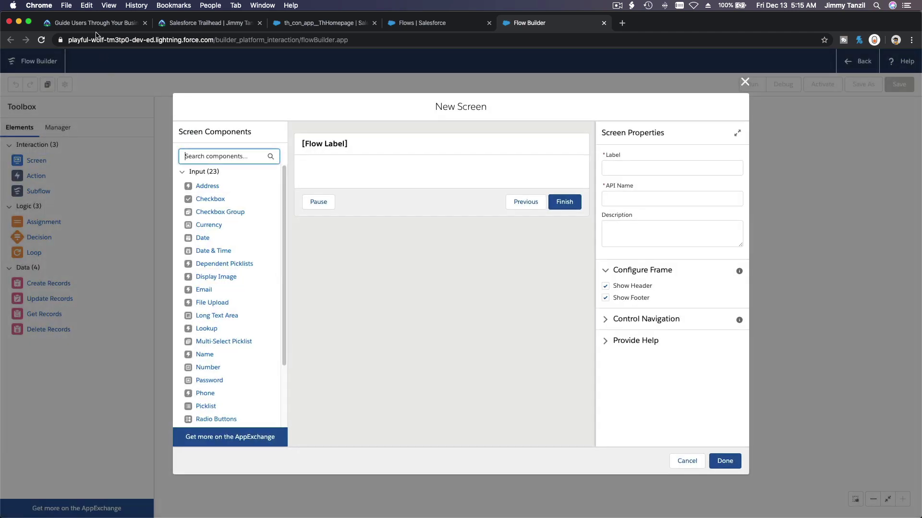
left_click(94, 23)
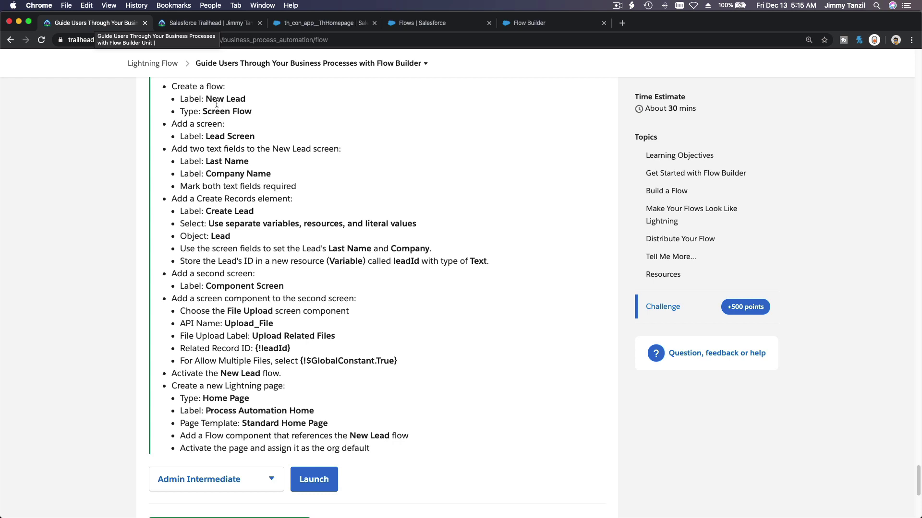
left_click_drag(206, 99, 244, 95)
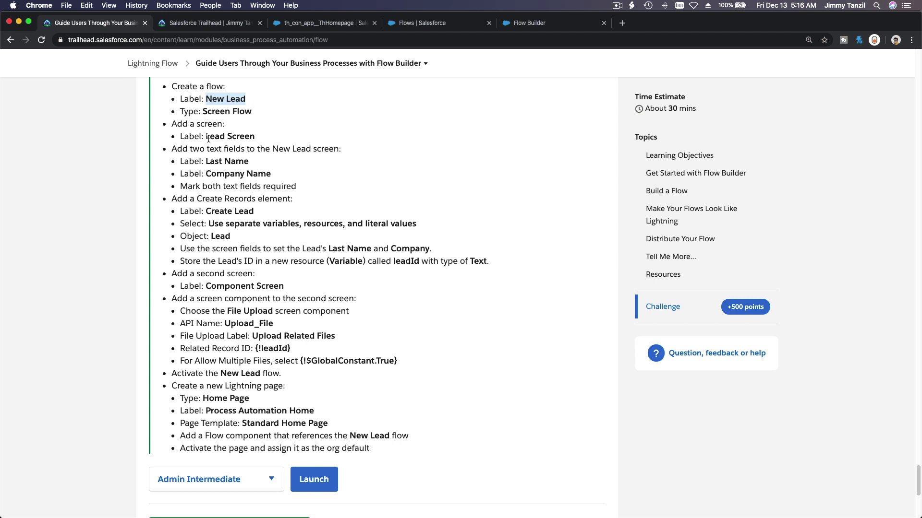
Label the new screen 'Lead Screen' (API name Lead_Screen) and recheck the challenge requirements
left_click(528, 24)
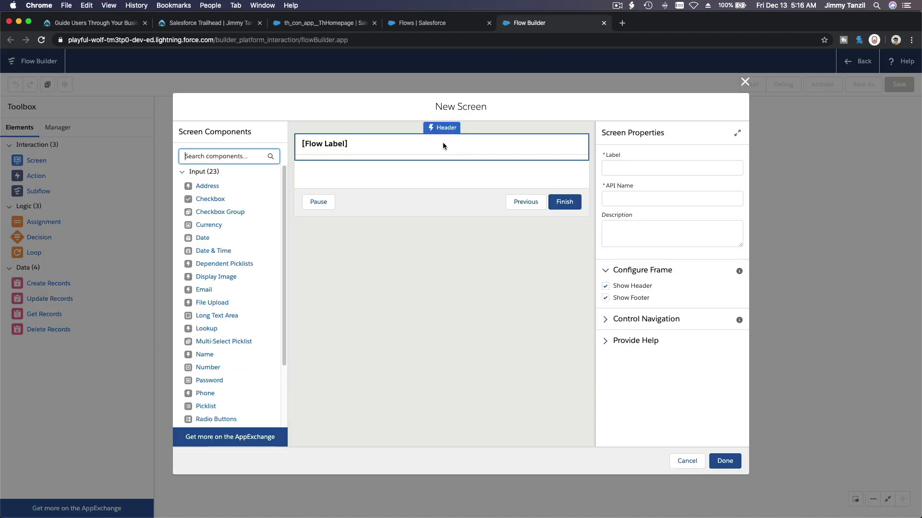
left_click(619, 162)
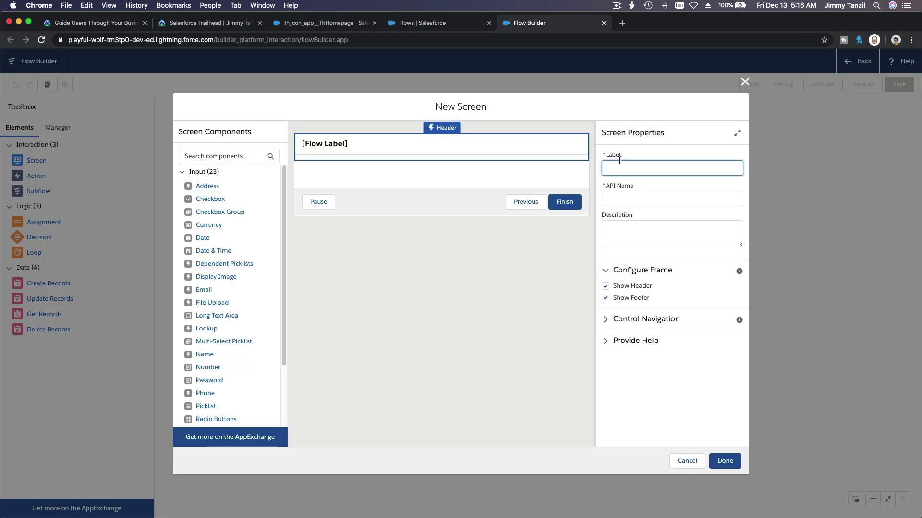
type("Lead Screen")
key("Tab")
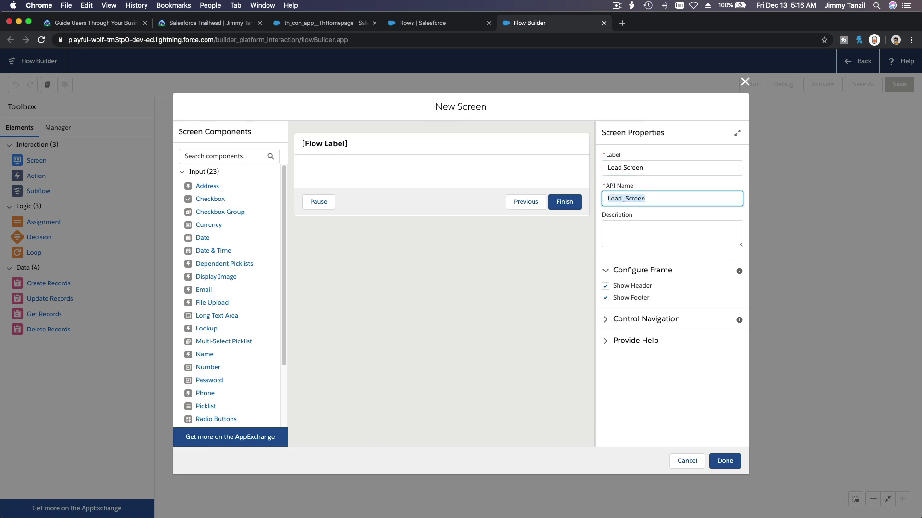
left_click(96, 23)
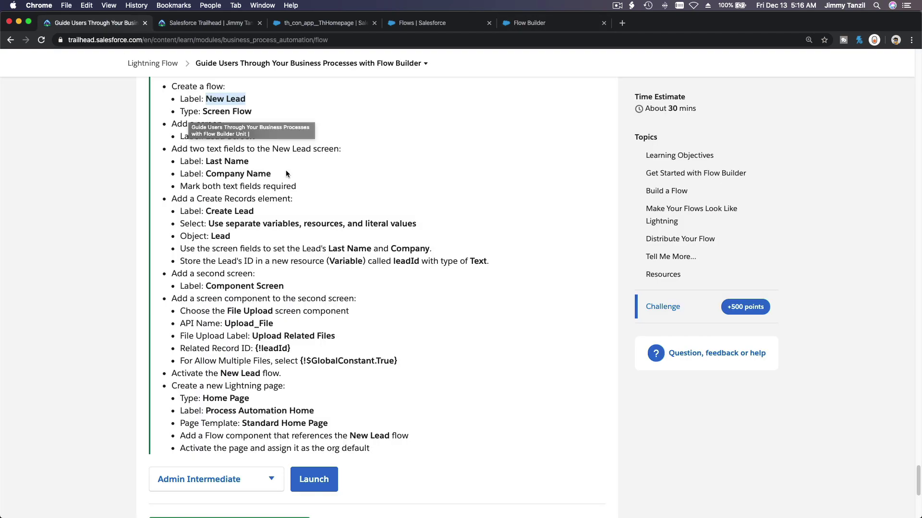
scroll(286, 174, "down", 1)
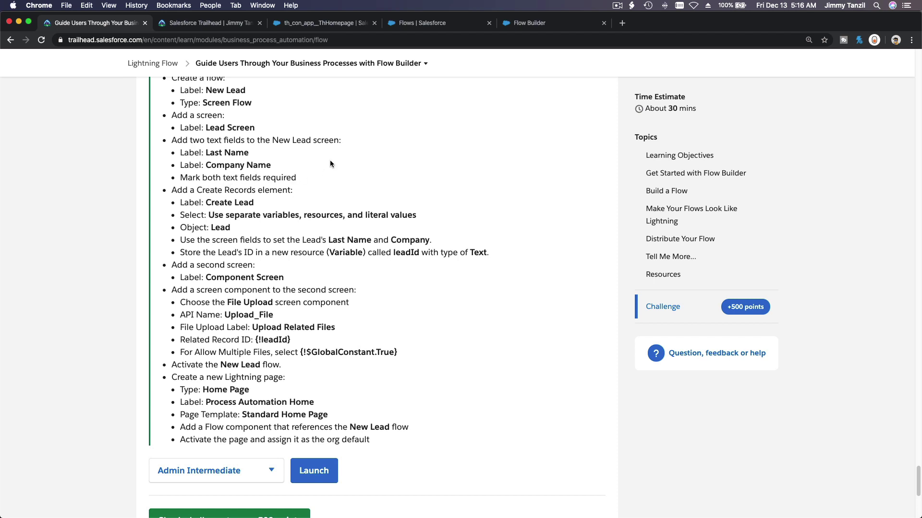
left_click(527, 29)
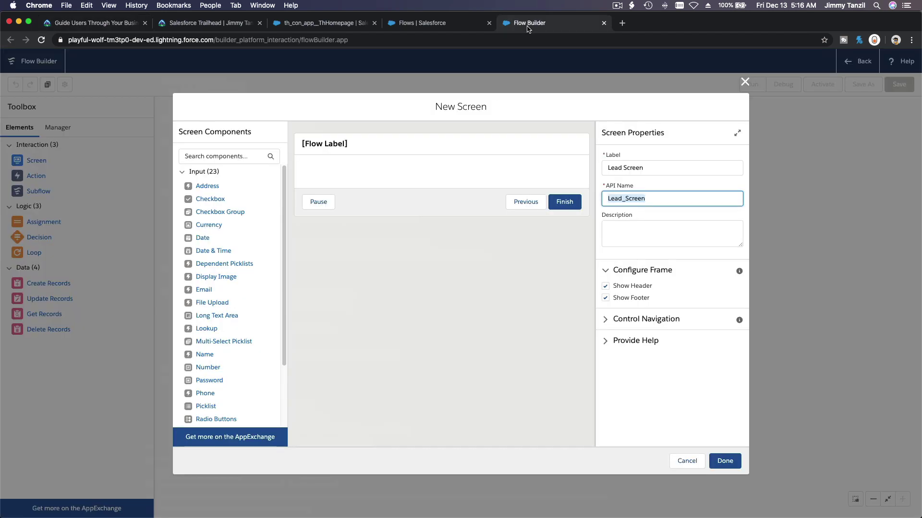
left_click(241, 157)
Add a required Text field labelled 'Last Name' to the screen
type("Text")
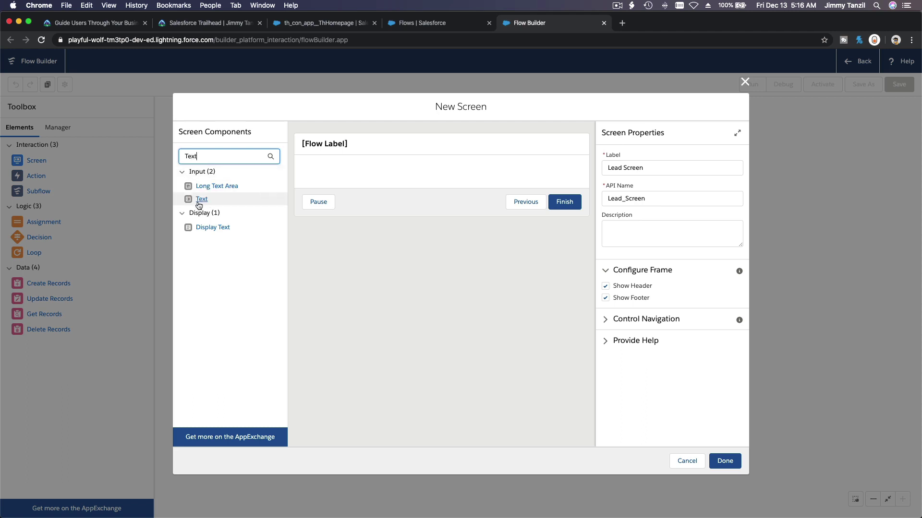
left_click_drag(199, 199, 342, 173)
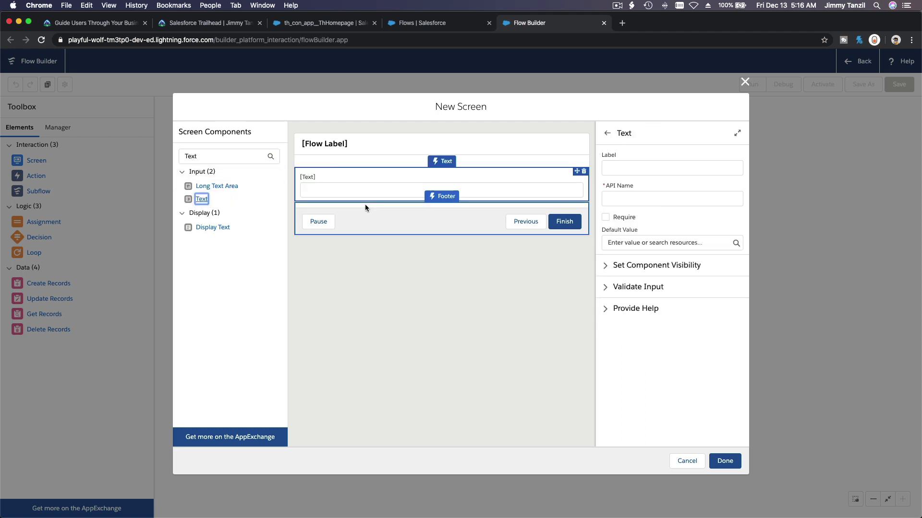
left_click(634, 167)
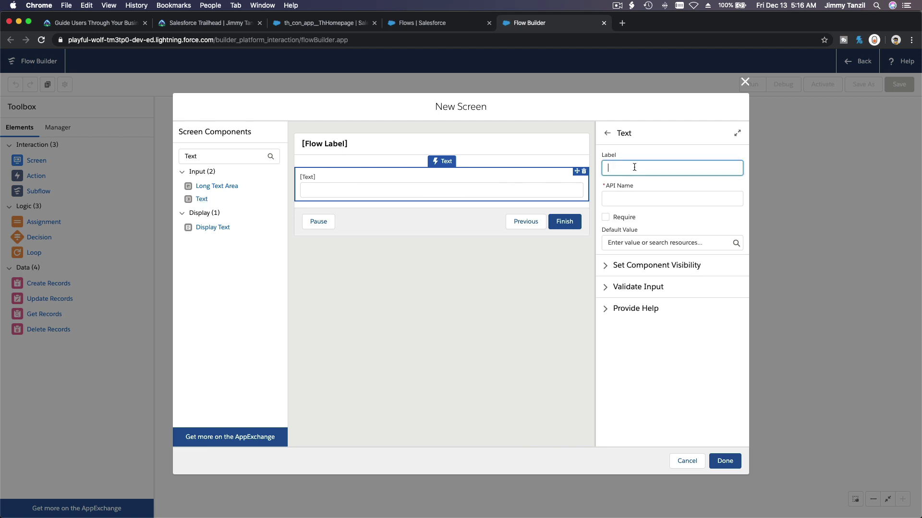
type("Last Name")
key("Tab")
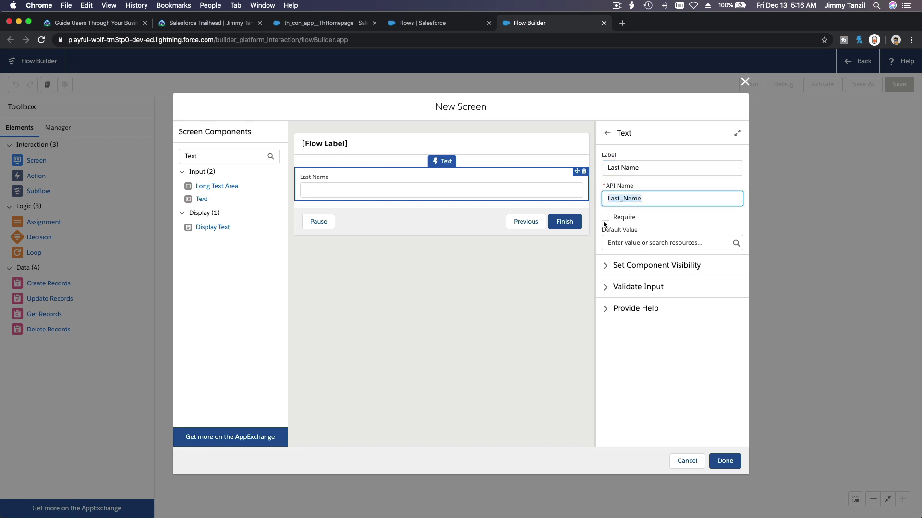
left_click(605, 217)
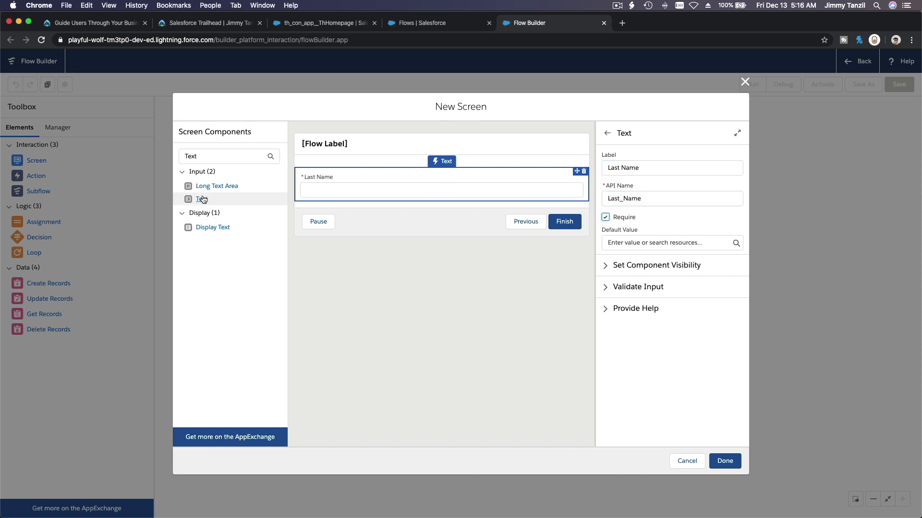
Add a second required Text field labelled 'Company Name' and verify it against the challenge instructions
left_click_drag(202, 200, 317, 202)
left_click(625, 166)
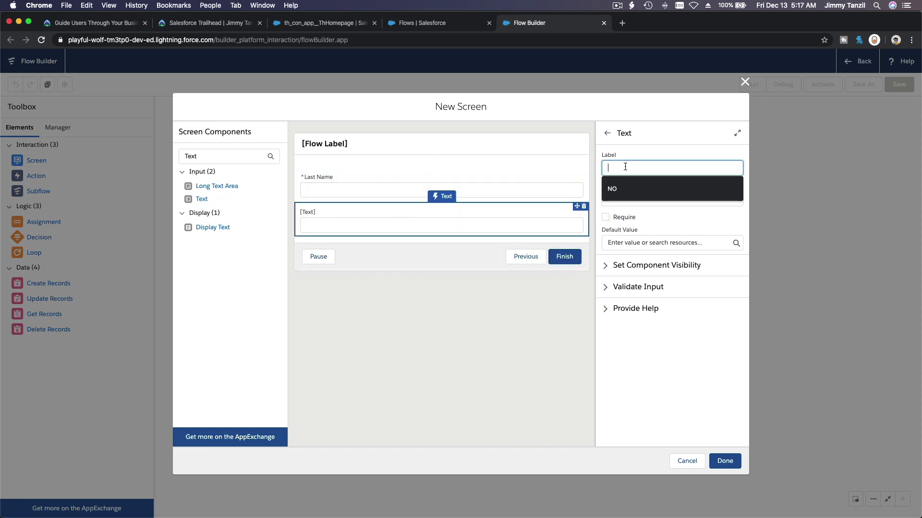
type("Company ")
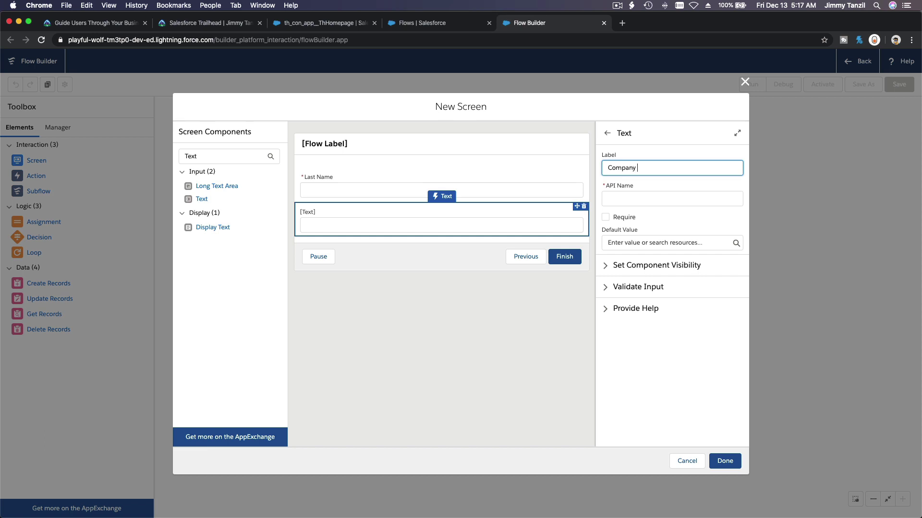
type("Name")
left_click(634, 201)
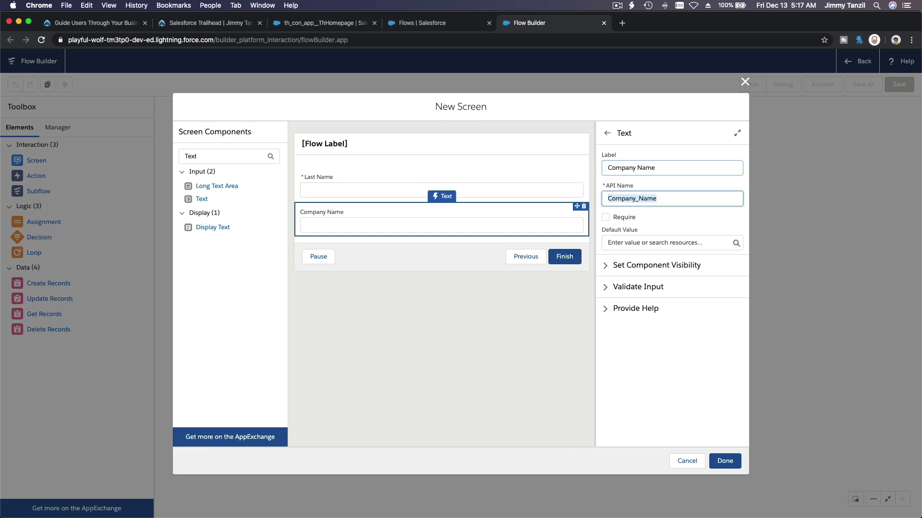
left_click(606, 217)
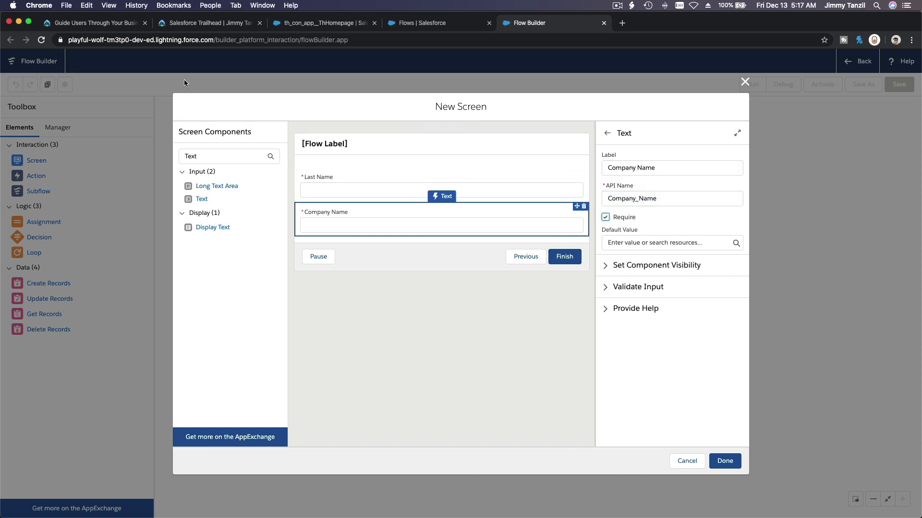
left_click(103, 25)
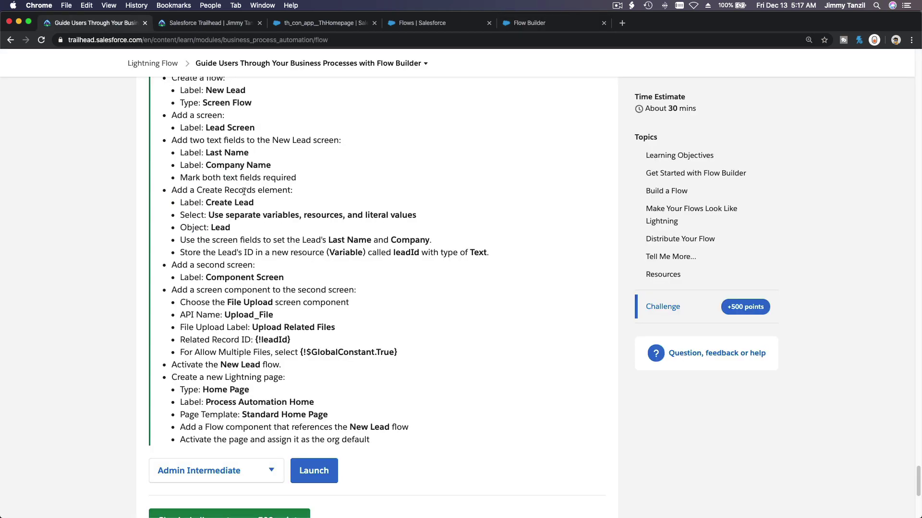
scroll(283, 176, "down", 3)
scroll(281, 177, "down", 2)
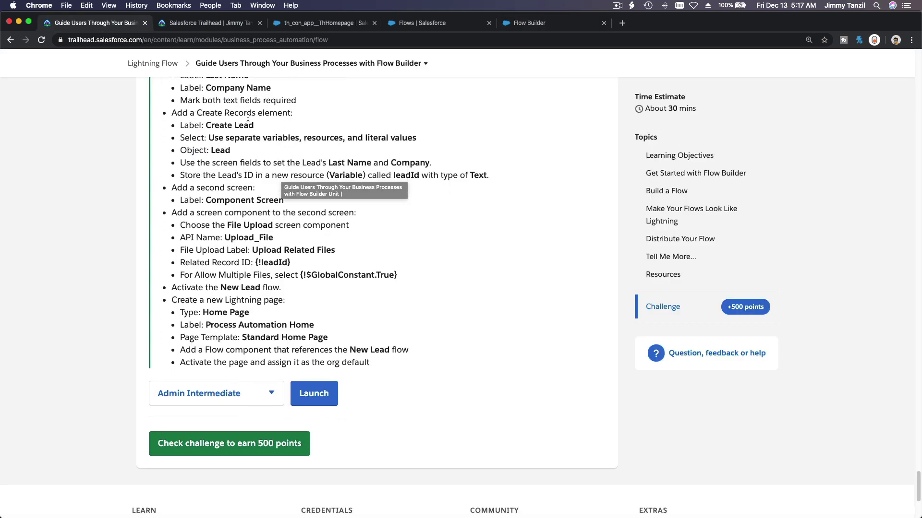
left_click(547, 25)
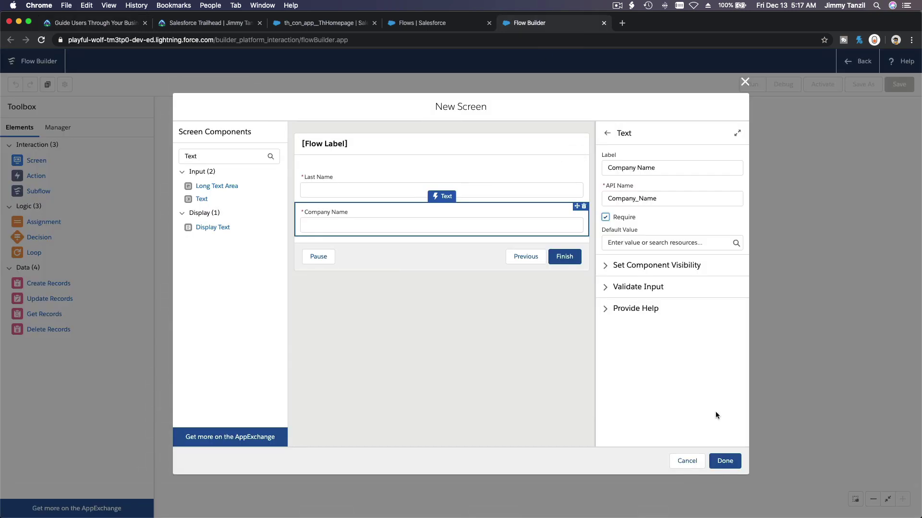
Close the Lead Screen editor and save the flow as 'New Lead' with API name New_Lead
left_click(725, 461)
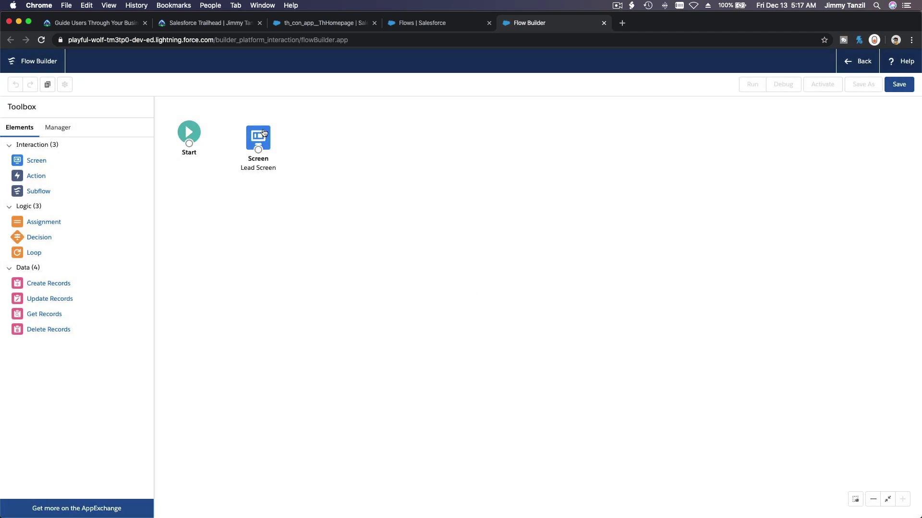
mouse_move(263, 133)
left_mouse_down()
mouse_move(242, 126)
mouse_move(249, 130)
left_mouse_up()
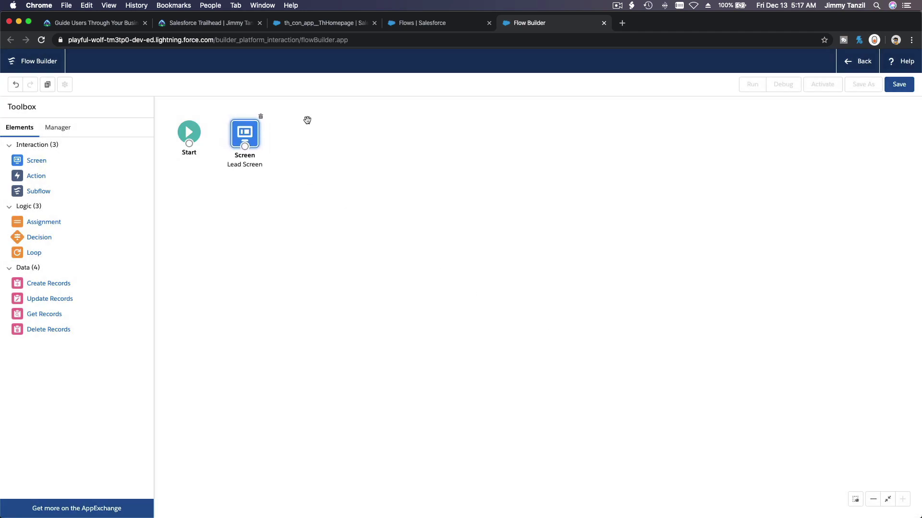
left_click(899, 86)
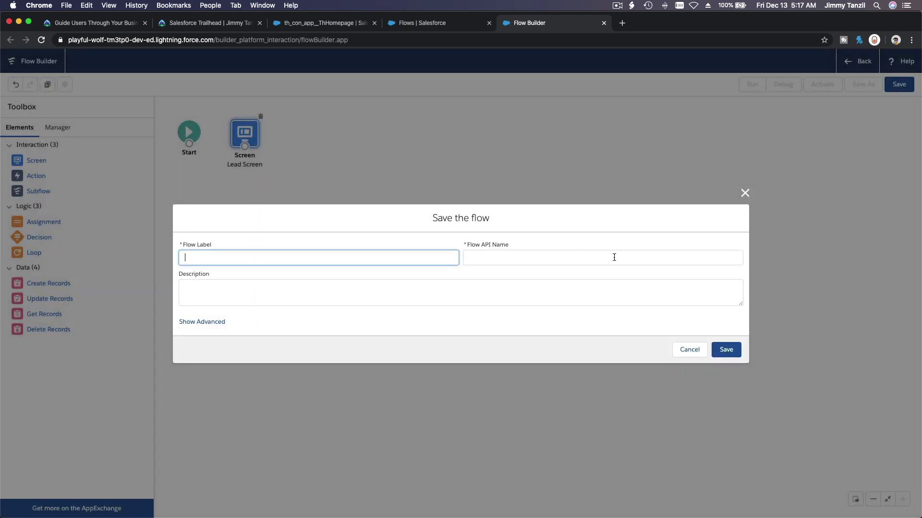
left_click(81, 24)
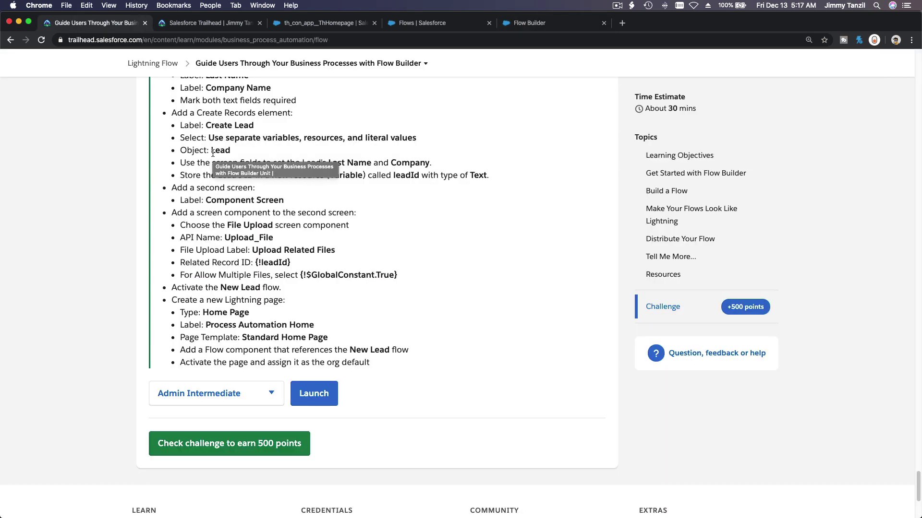
scroll(213, 152, "up", 3)
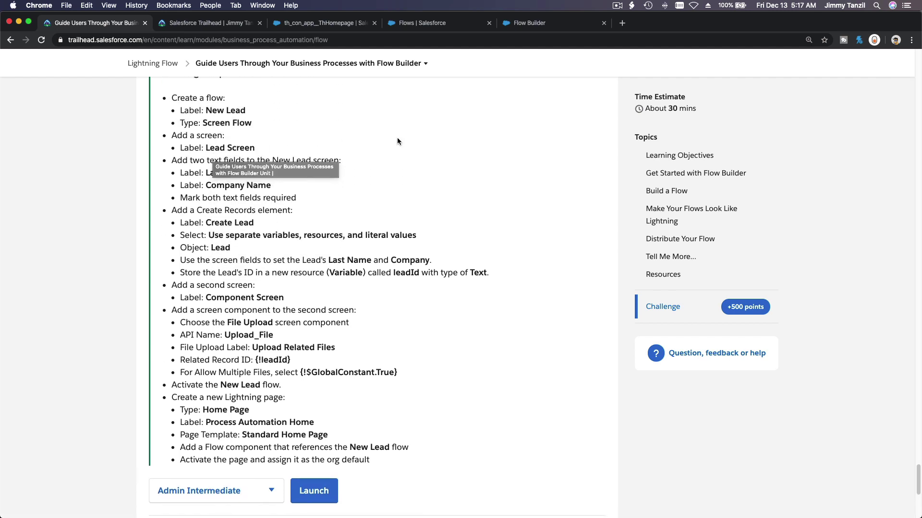
left_click(539, 26)
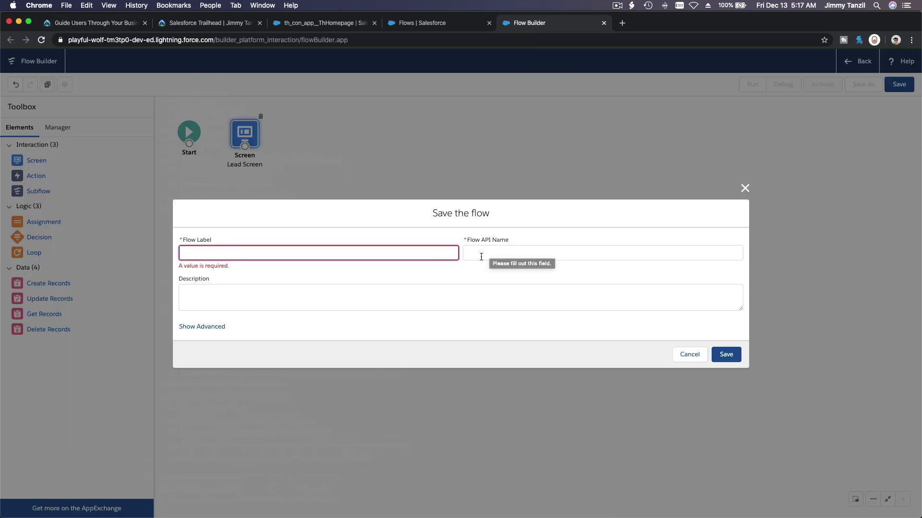
type("New Lead")
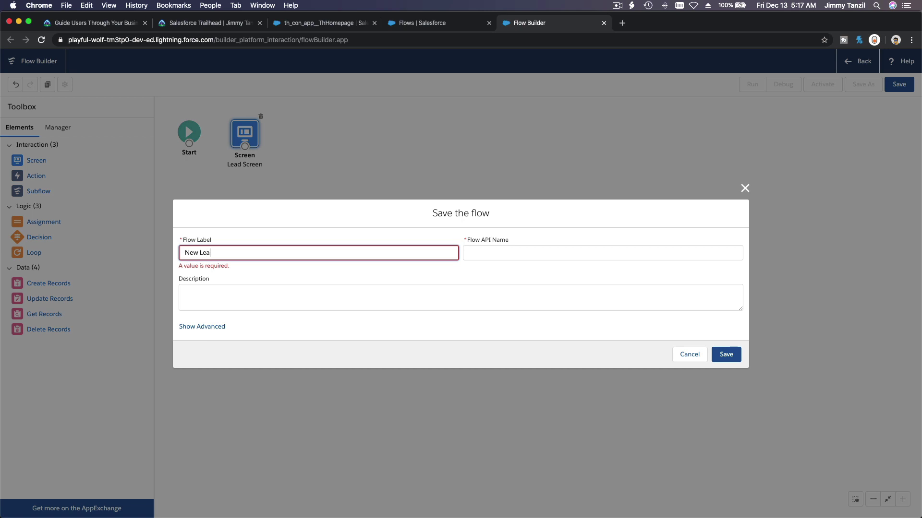
left_click(506, 287)
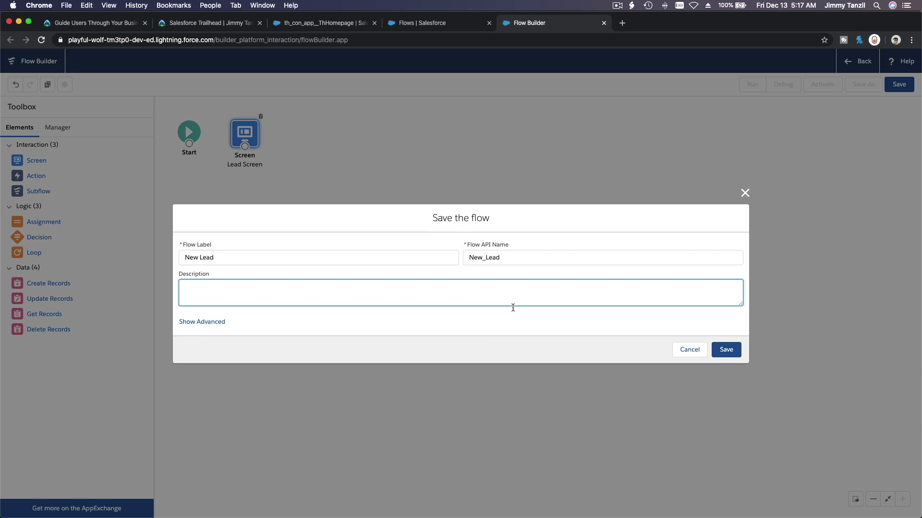
left_click(725, 350)
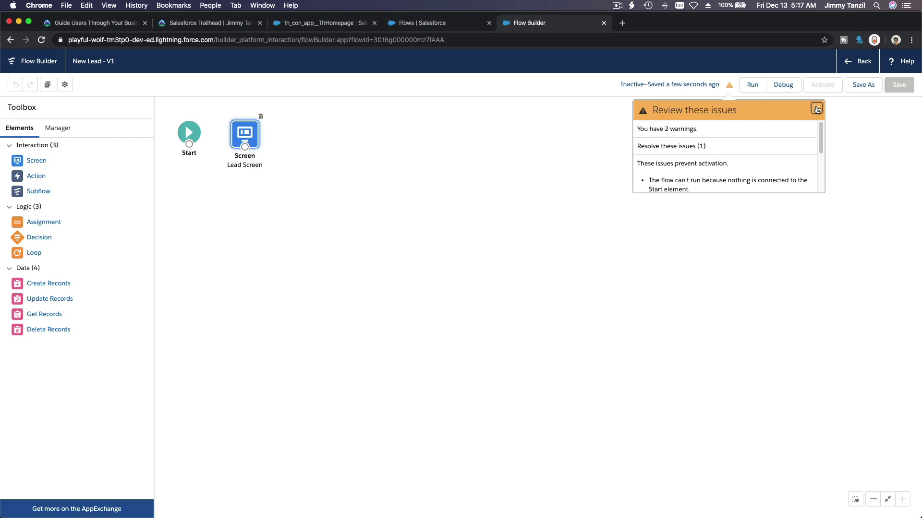
Place a Create Records element after the Lead Screen and review its challenge requirements
left_click(817, 109)
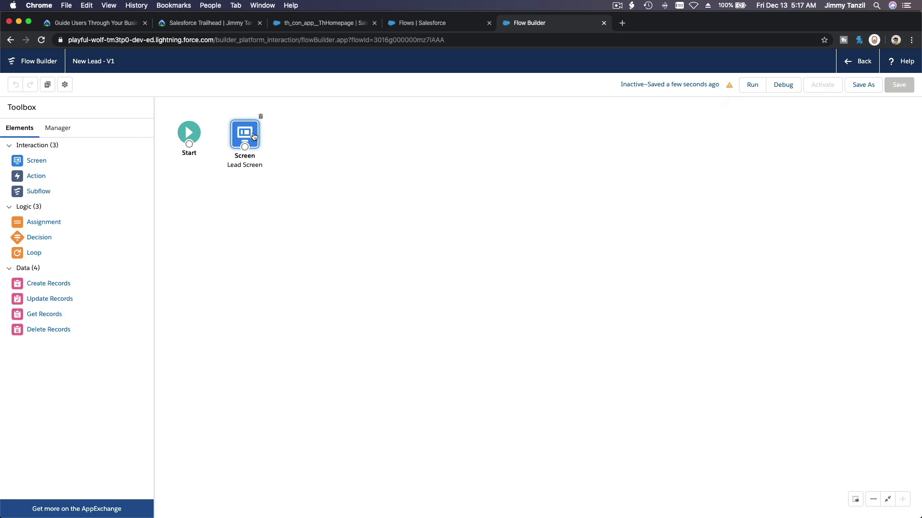
left_click_drag(254, 137, 262, 136)
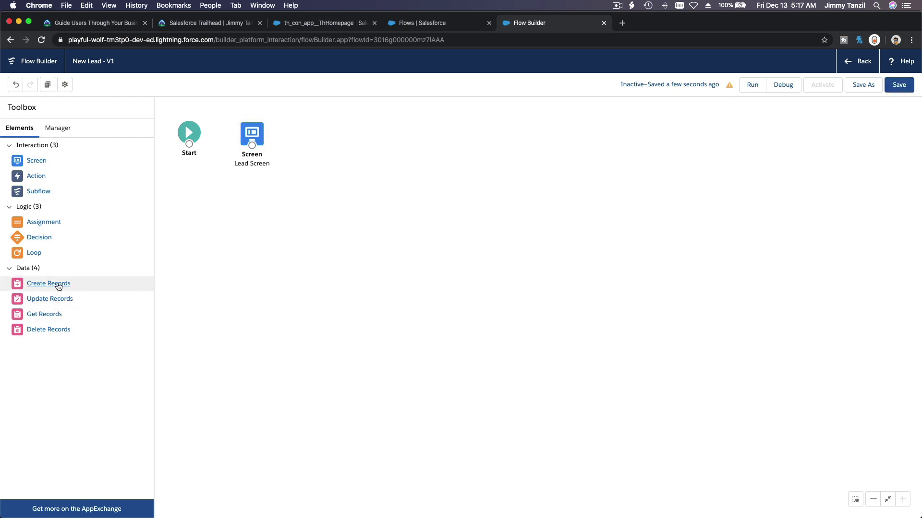
left_click_drag(58, 286, 307, 130)
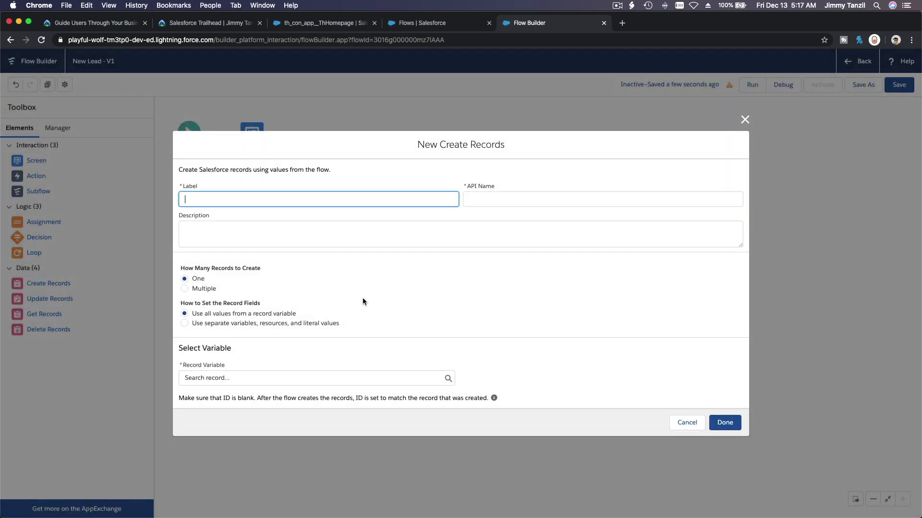
left_click(101, 24)
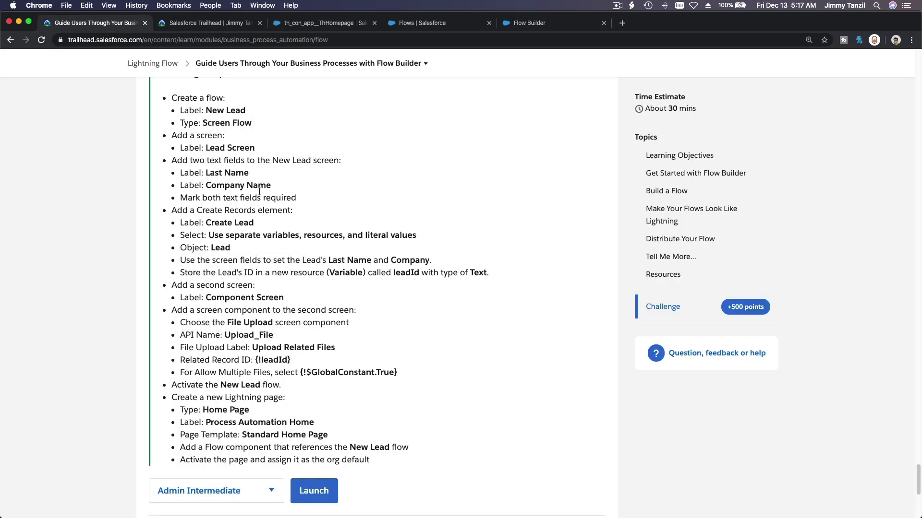
scroll(280, 205, "down", 4)
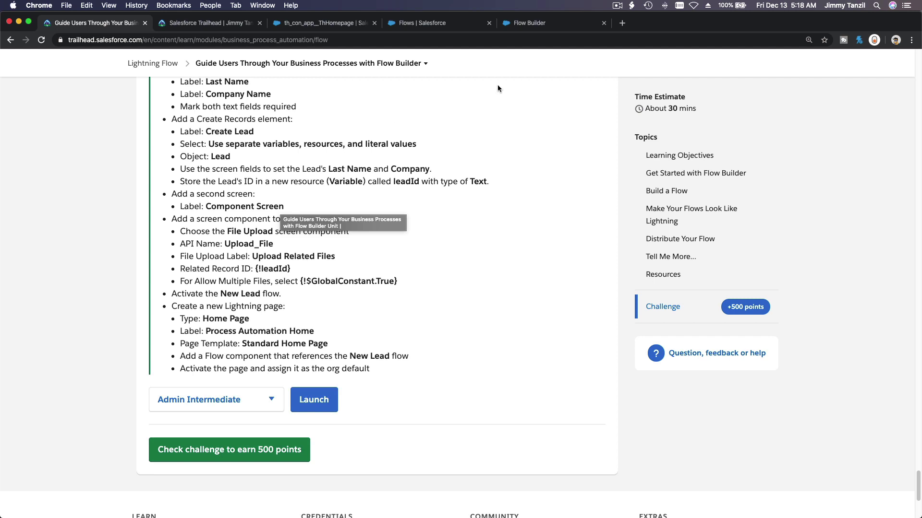
left_click(530, 21)
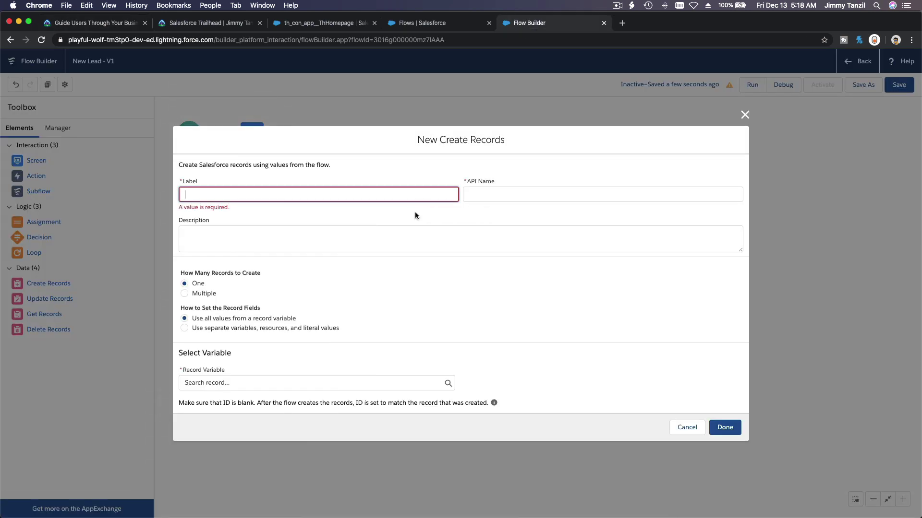
Label it 'Create Lead', choose separate variables and literal values, and set the object to Lead
type("Create Lead")
key("Tab")
key("Tab")
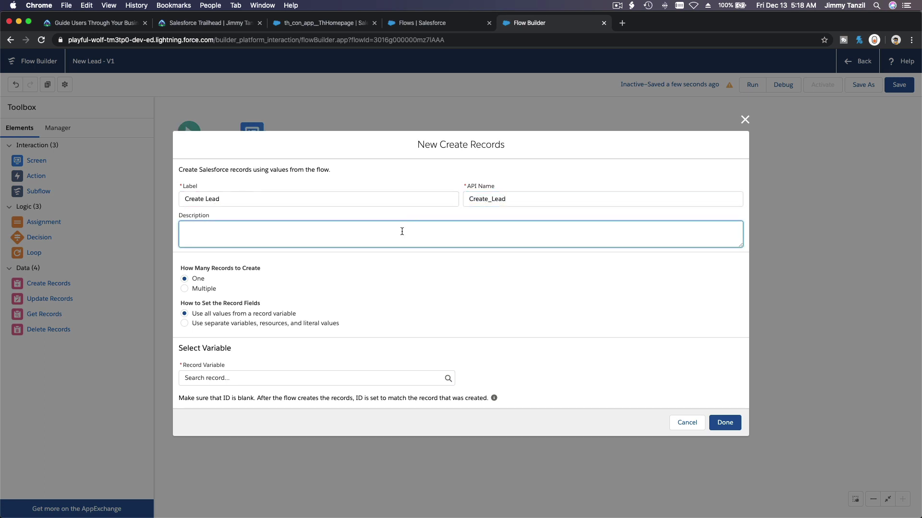
left_click(209, 324)
left_click(276, 387)
type("Lead")
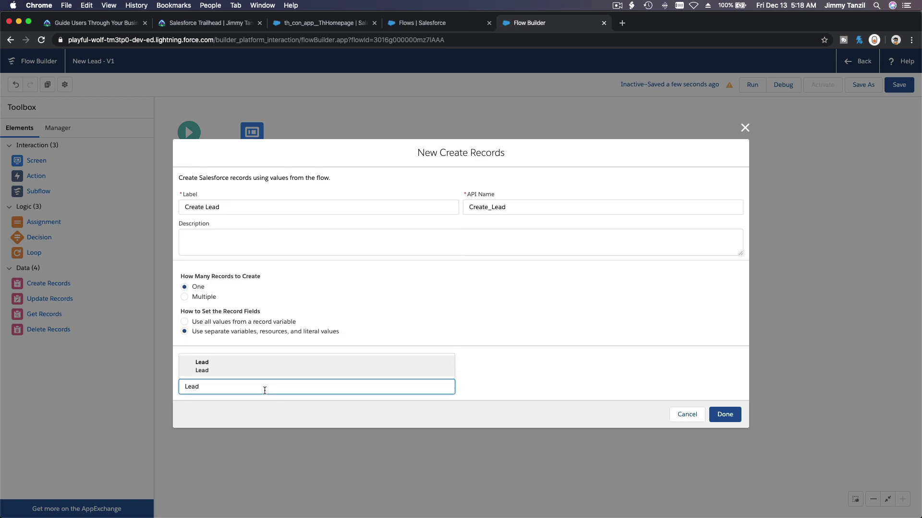
left_click(237, 371)
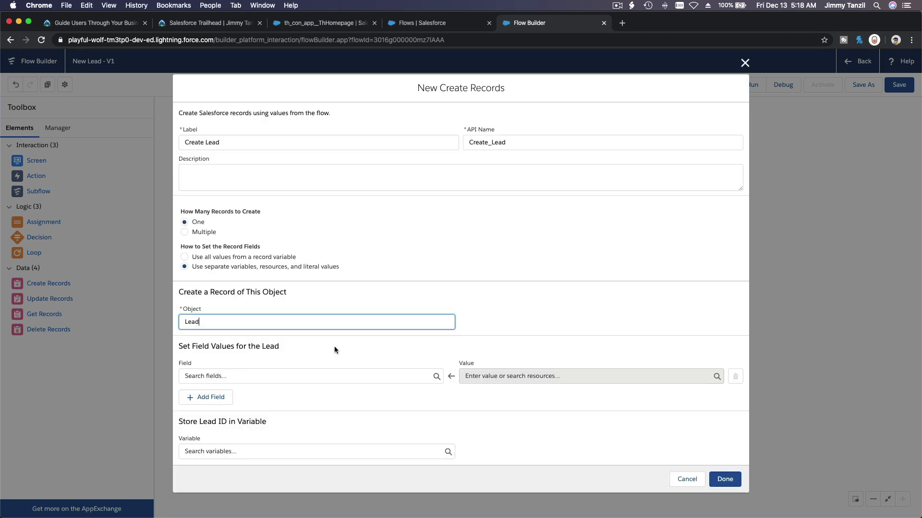
left_click(313, 373)
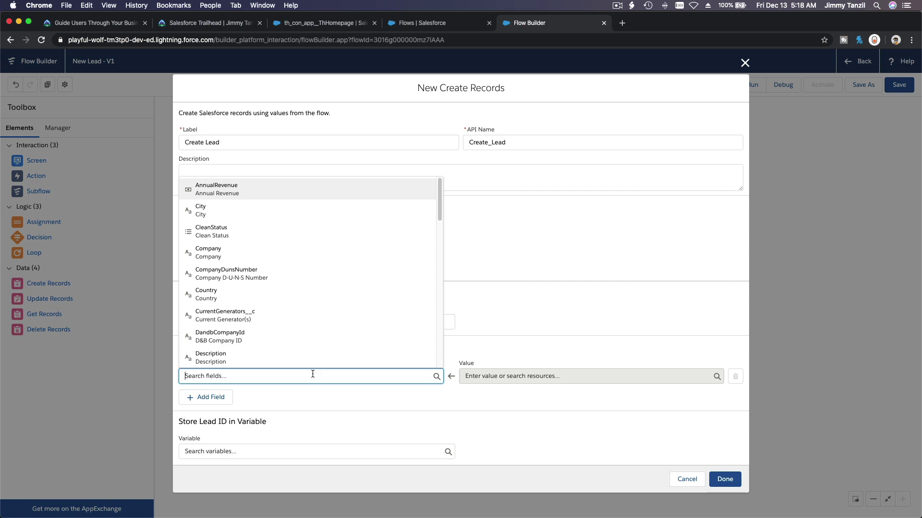
left_click(96, 25)
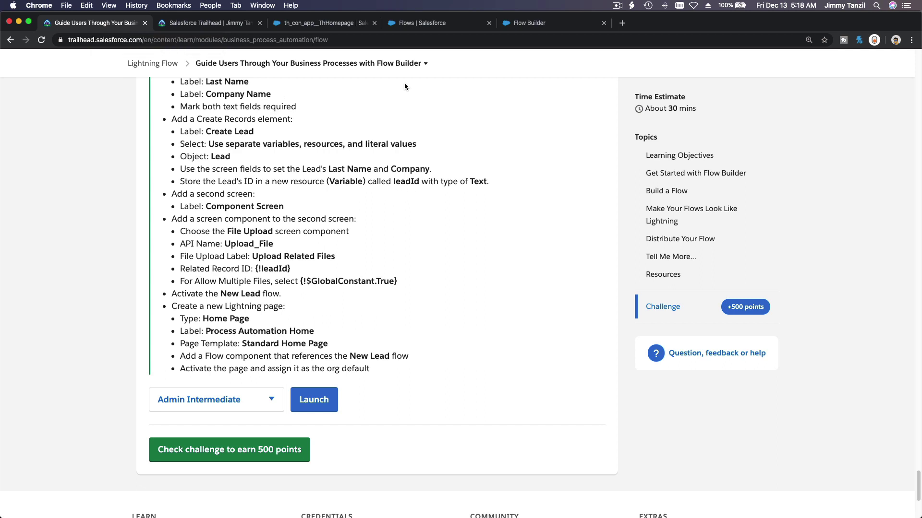
Map the Lead field LastName to the {!Last_Name} screen field
left_click(511, 25)
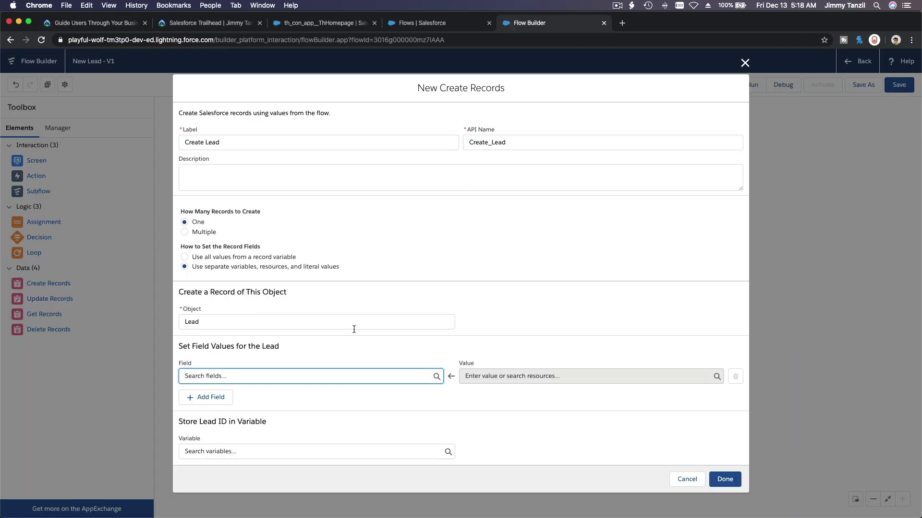
left_click(329, 376)
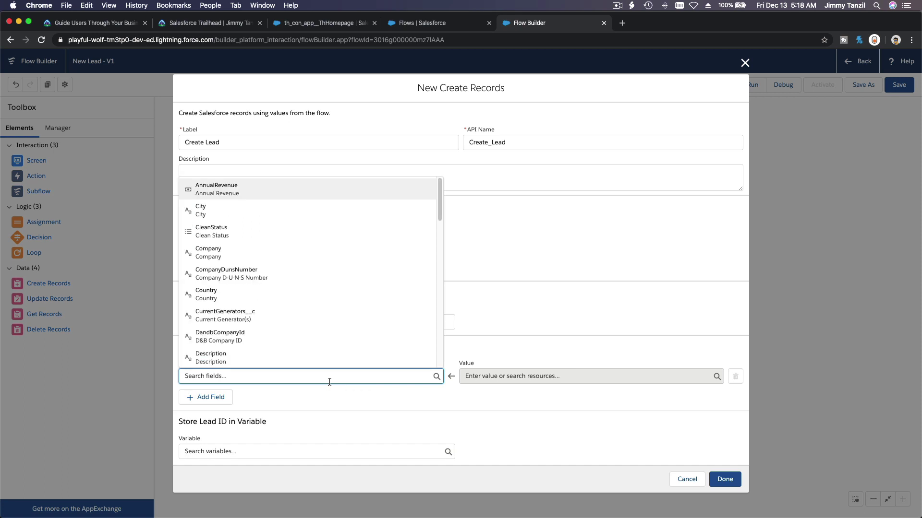
type("Last")
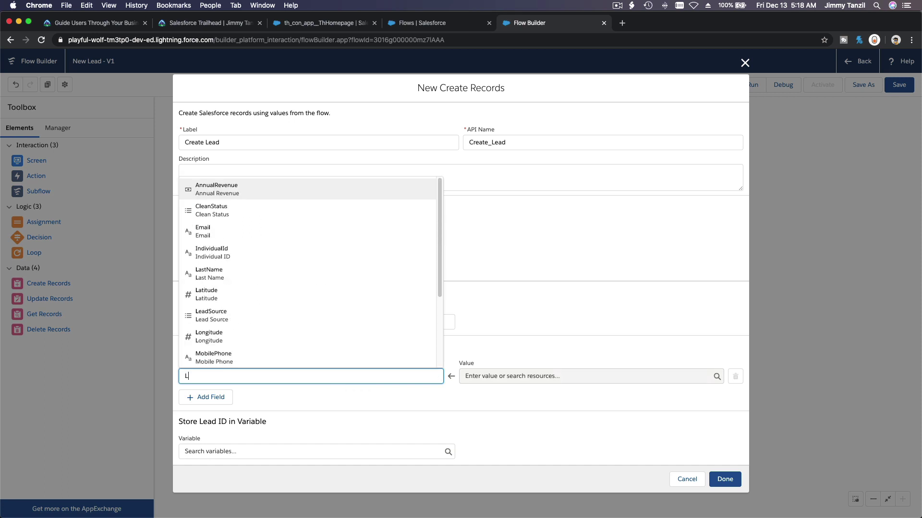
left_click(314, 363)
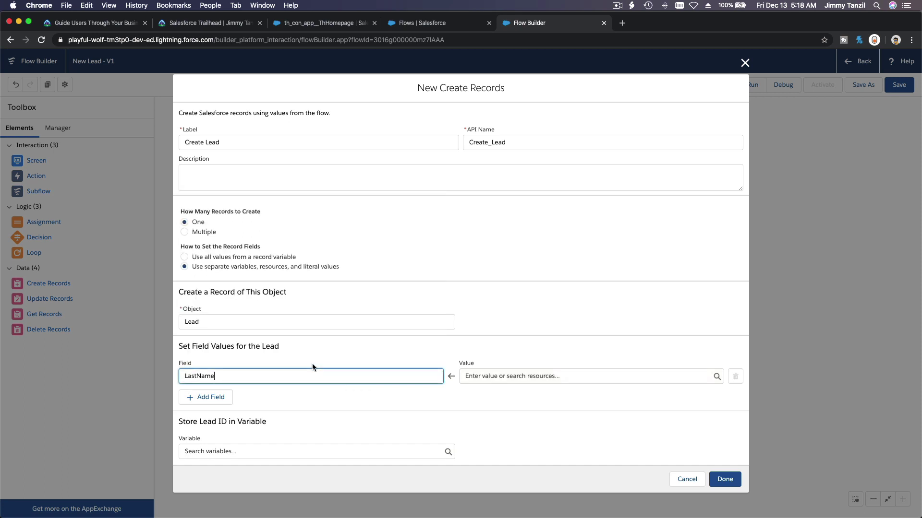
left_click(508, 374)
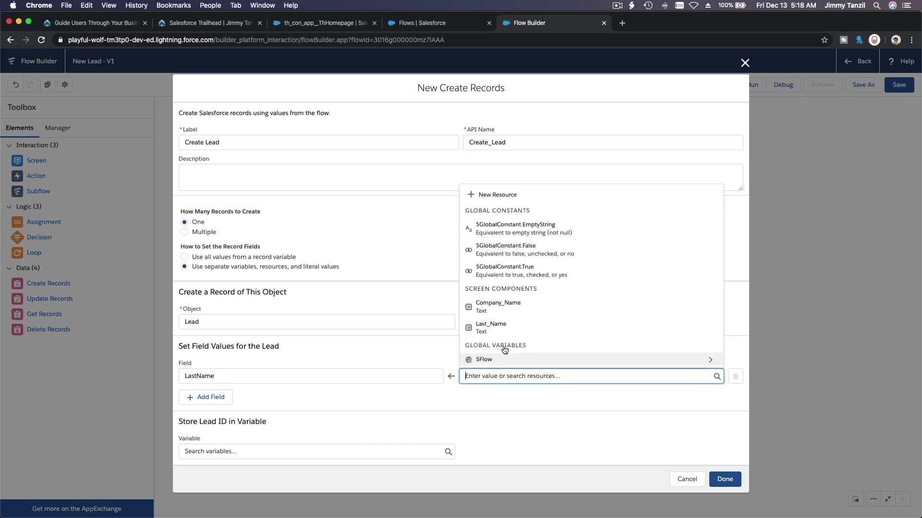
left_click(491, 327)
Add a second row mapping the Lead field Company to {!Company_Name}
left_click(228, 398)
left_click(225, 401)
type("Comp")
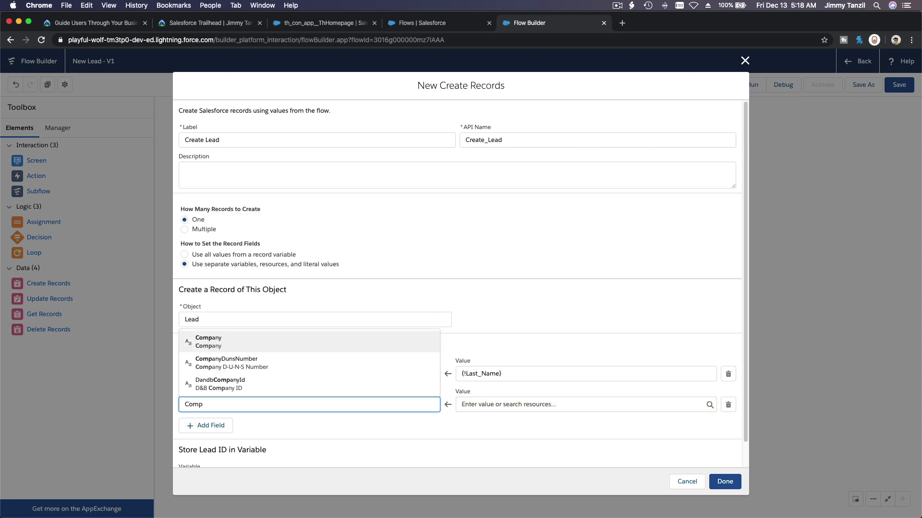
left_click(210, 343)
left_click(476, 405)
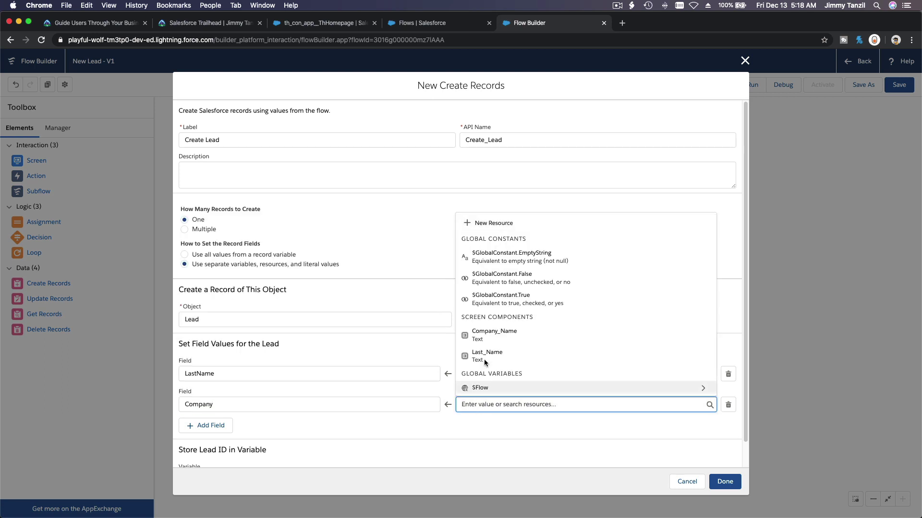
left_click(489, 334)
left_click(483, 420)
scroll(483, 420, "down", 2)
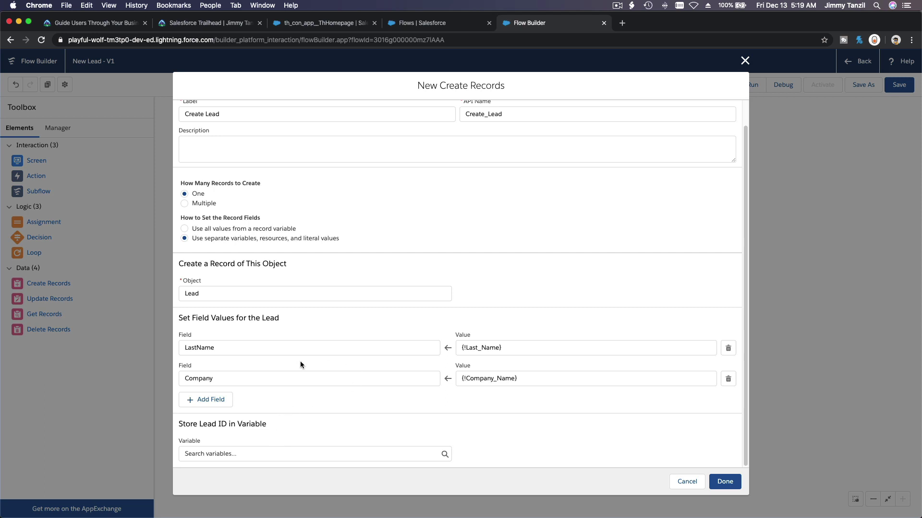
Start a new Variable resource for the lead ID, named leadId as in the challenge instructions
left_click(293, 455)
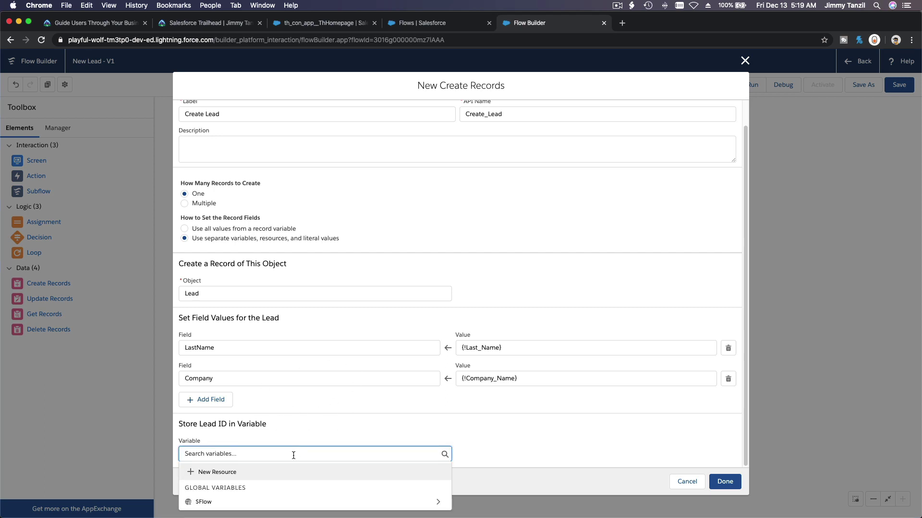
left_click(217, 472)
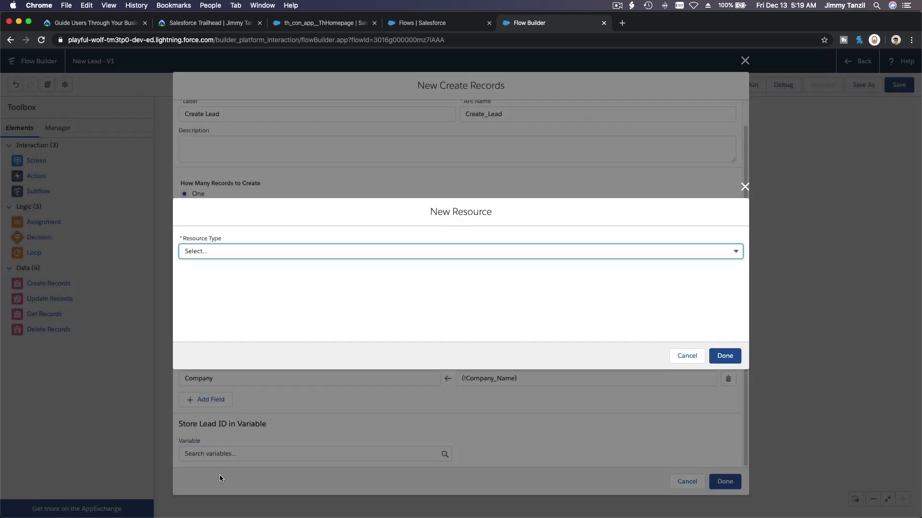
left_click(242, 254)
left_click(241, 269)
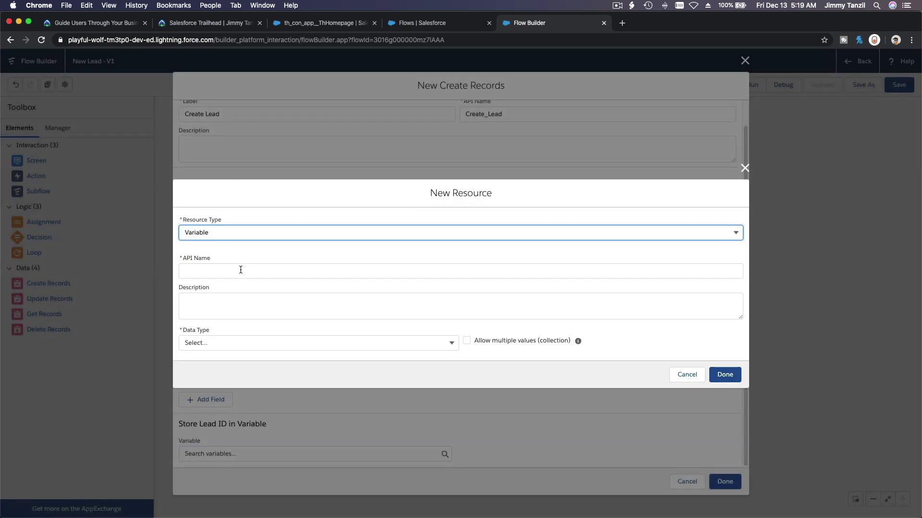
left_click(240, 270)
type("leadId")
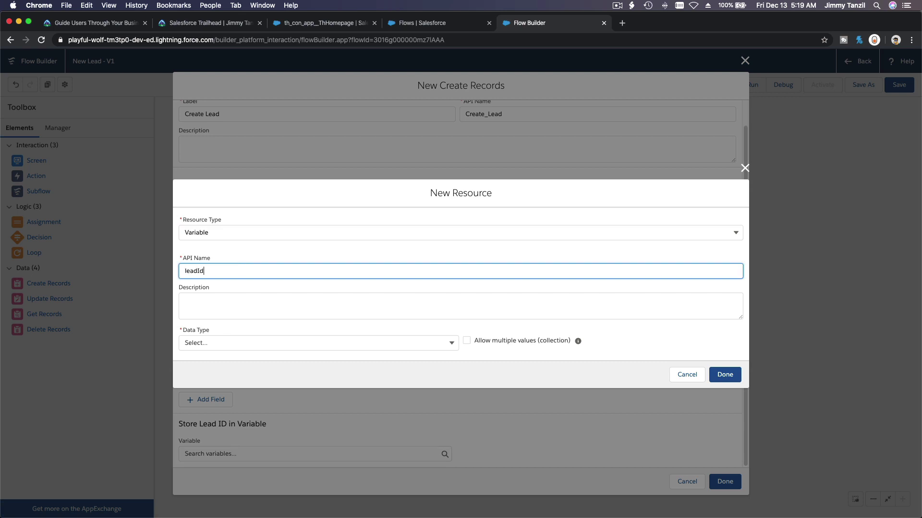
left_click(93, 27)
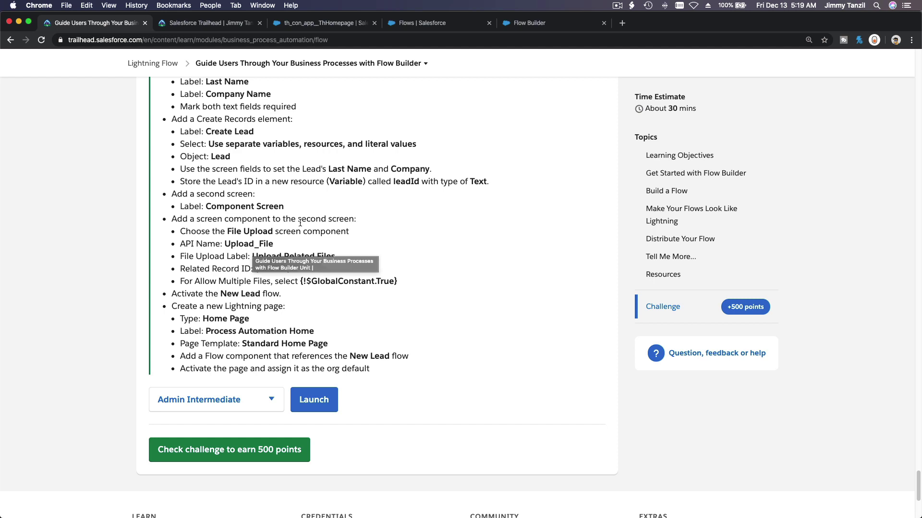
double_click(402, 184)
key("super+c")
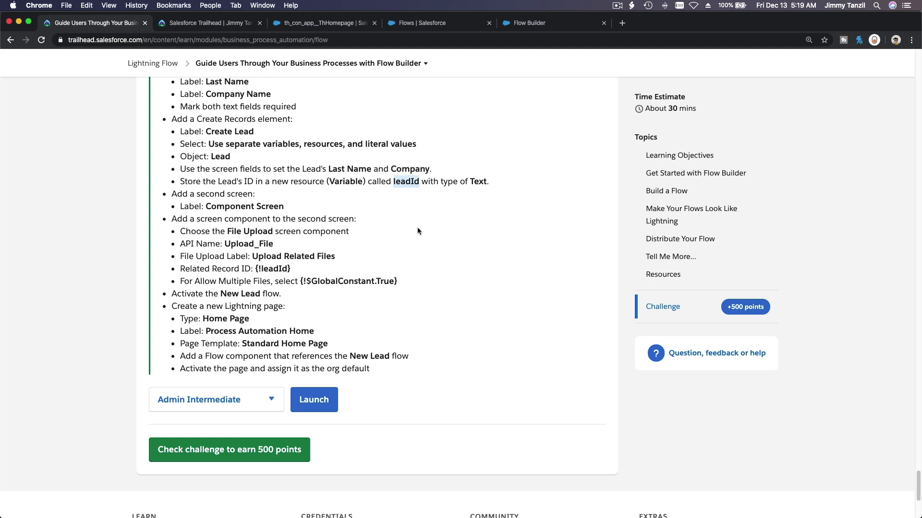
left_click(557, 23)
key("super+v")
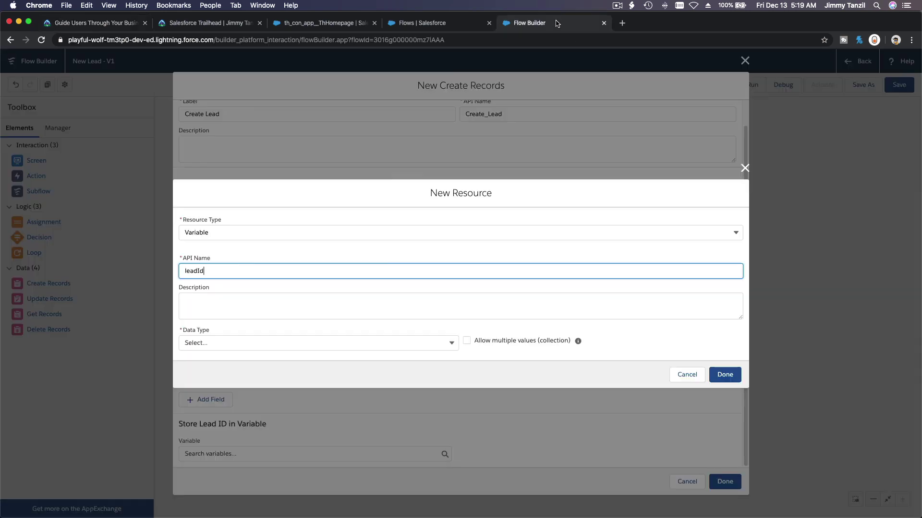
Give leadId the Text data type and create it to hold the Create Lead record ID
left_click(295, 343)
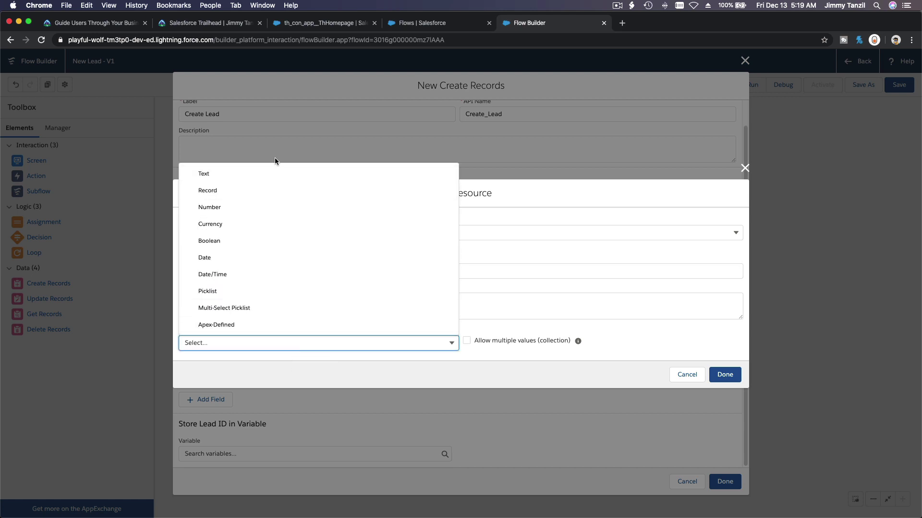
left_click(331, 174)
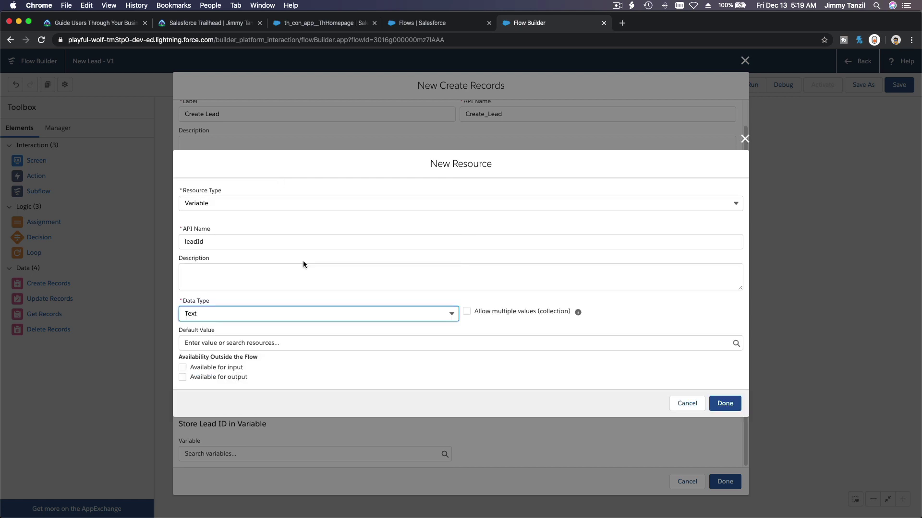
left_click(328, 295)
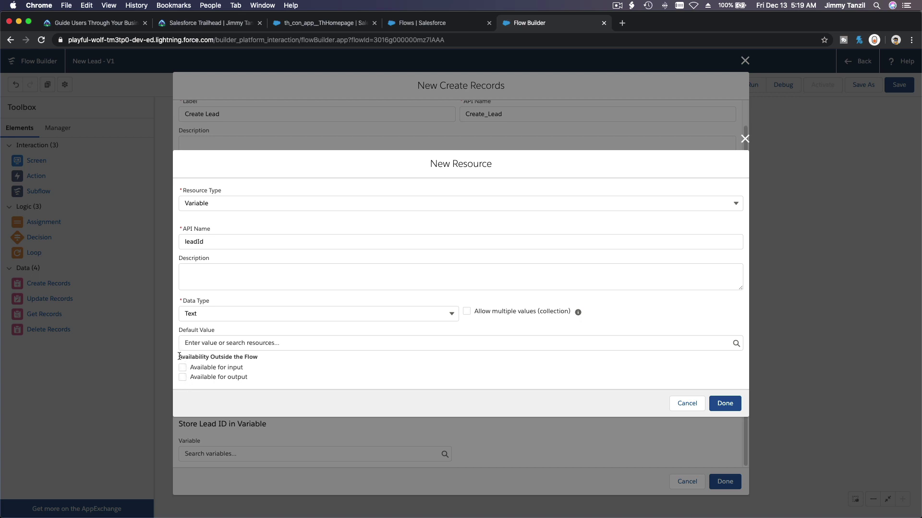
left_click_drag(179, 357, 257, 358)
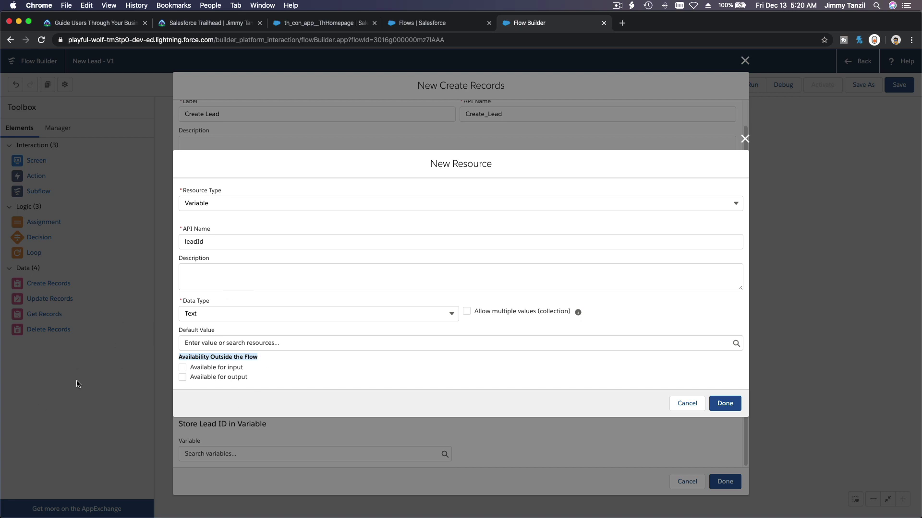
left_click(211, 388)
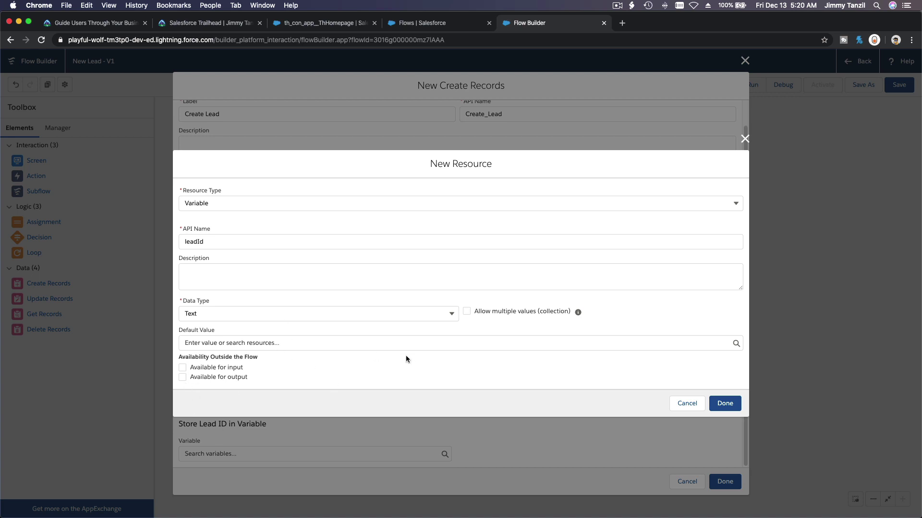
left_click(727, 404)
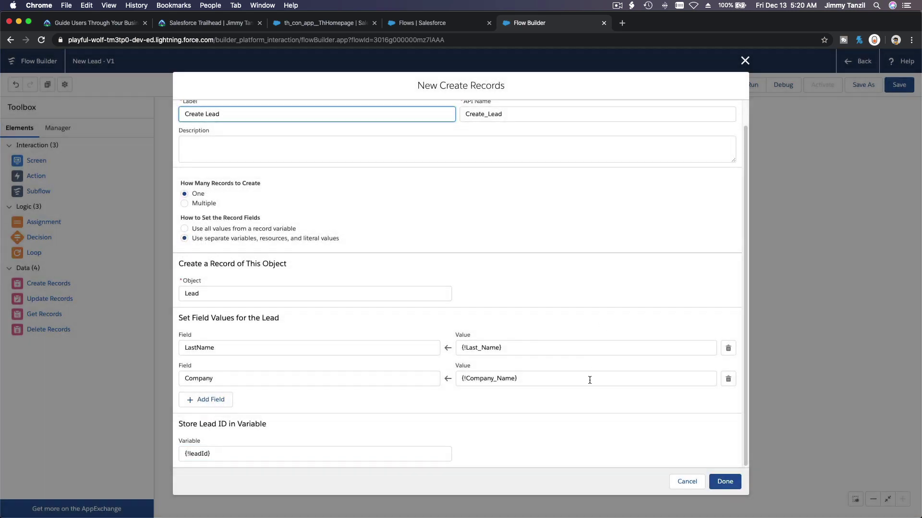
Finish the Create Lead element, adjust its node position, and connect Start to the Lead Screen
left_click(725, 480)
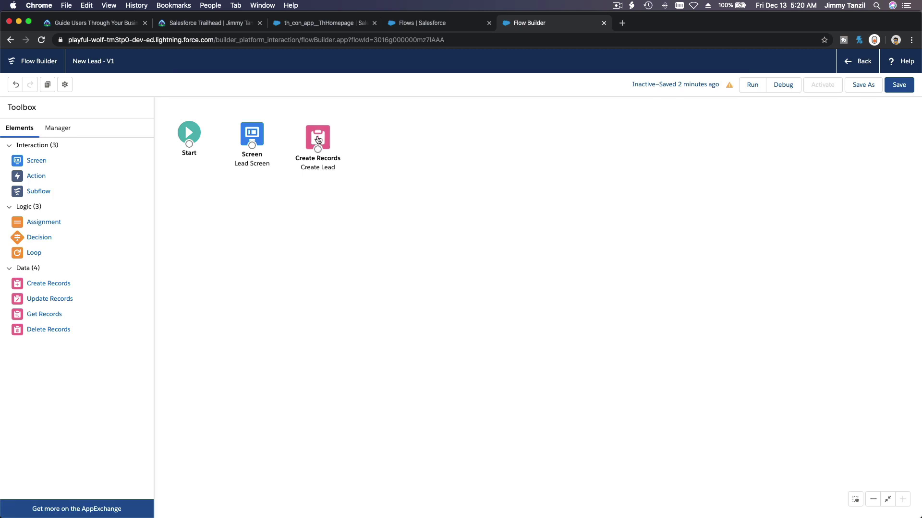
left_click_drag(318, 139, 330, 136)
left_click_drag(191, 145, 336, 135)
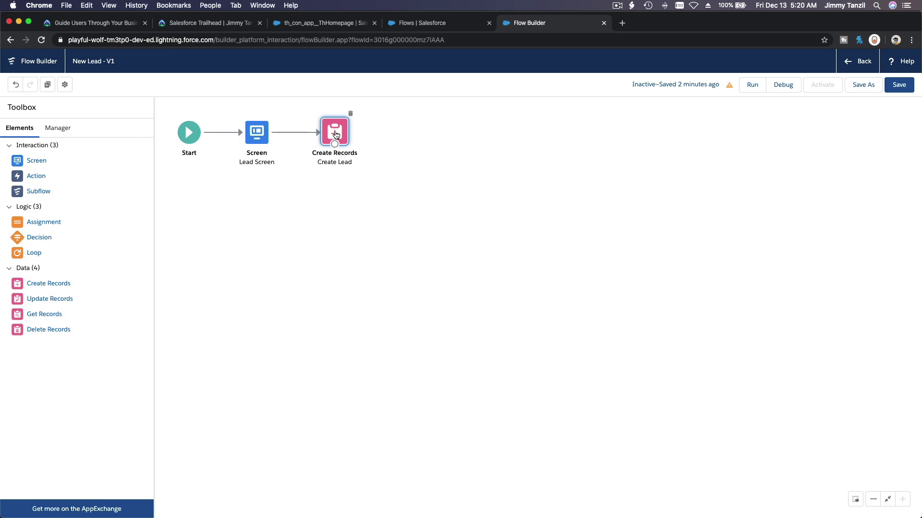
left_click(101, 23)
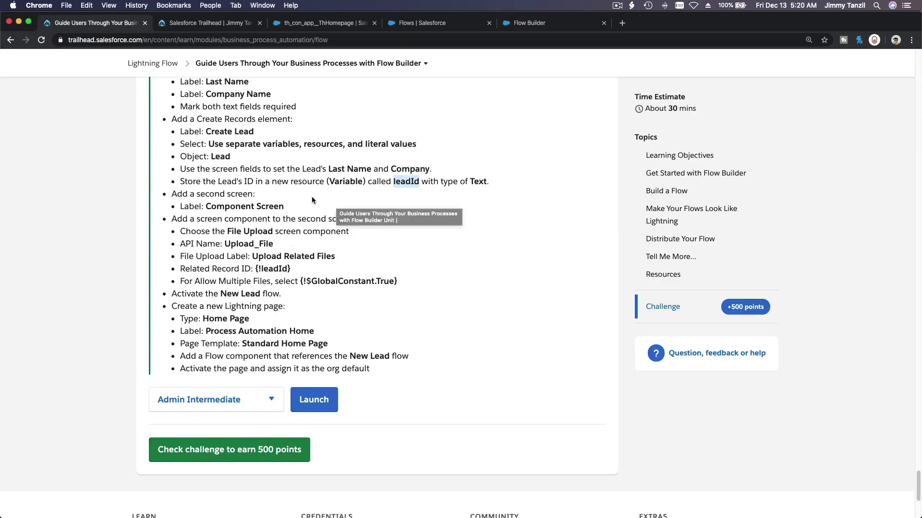
scroll(261, 205, "down", 2)
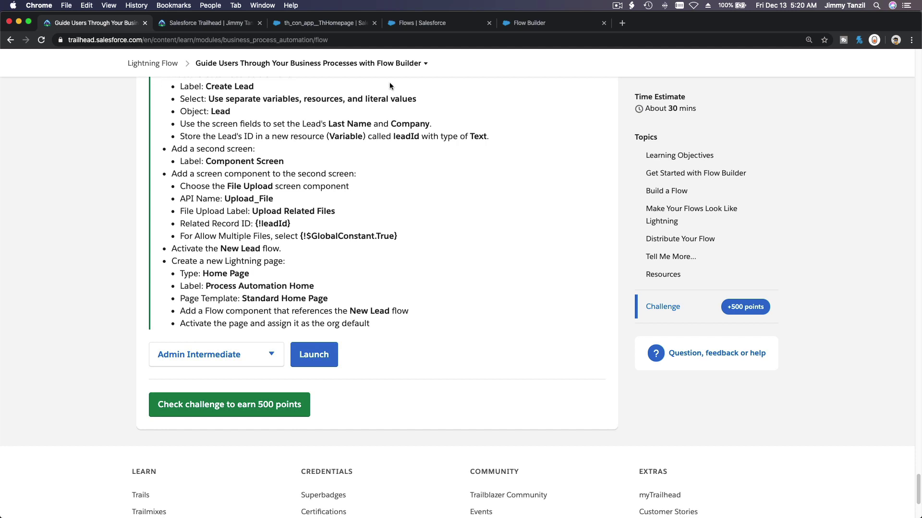
left_click(528, 22)
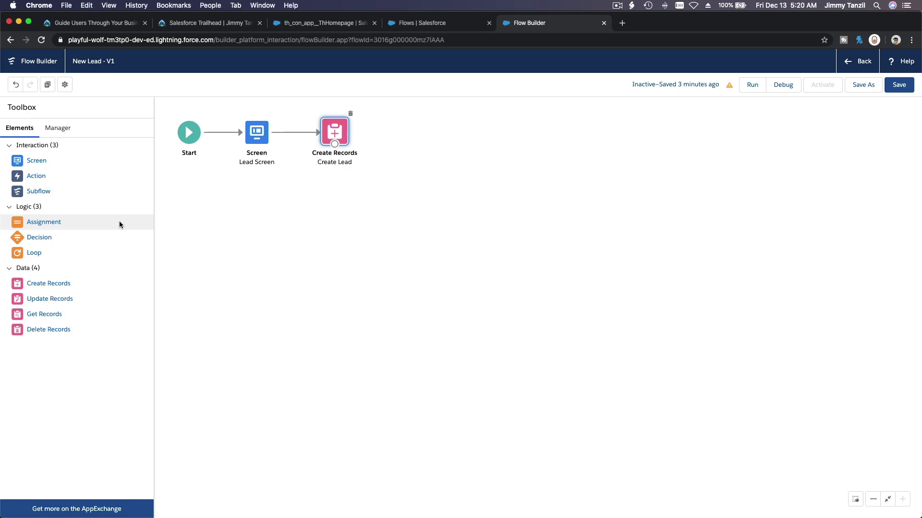
Add a screen labelled Component after Create Lead and place a File Upload component on it
left_click_drag(36, 161, 402, 127)
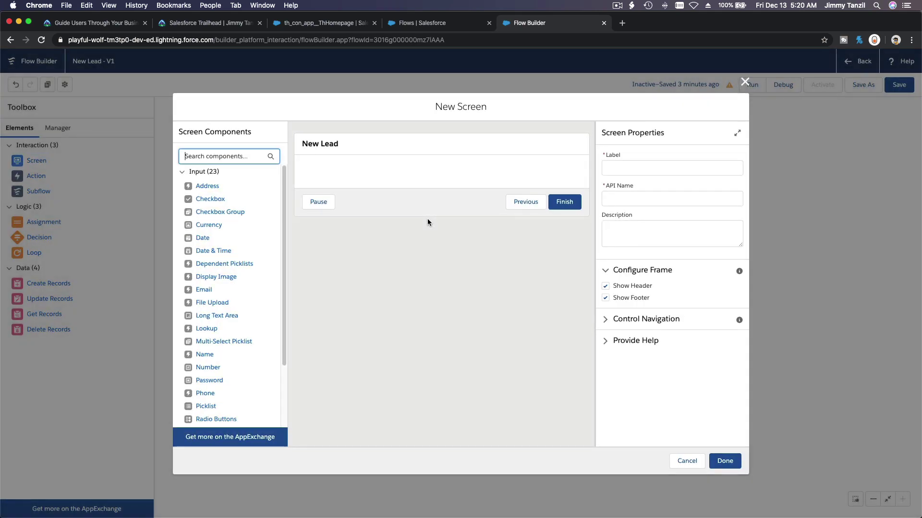
left_click(655, 163)
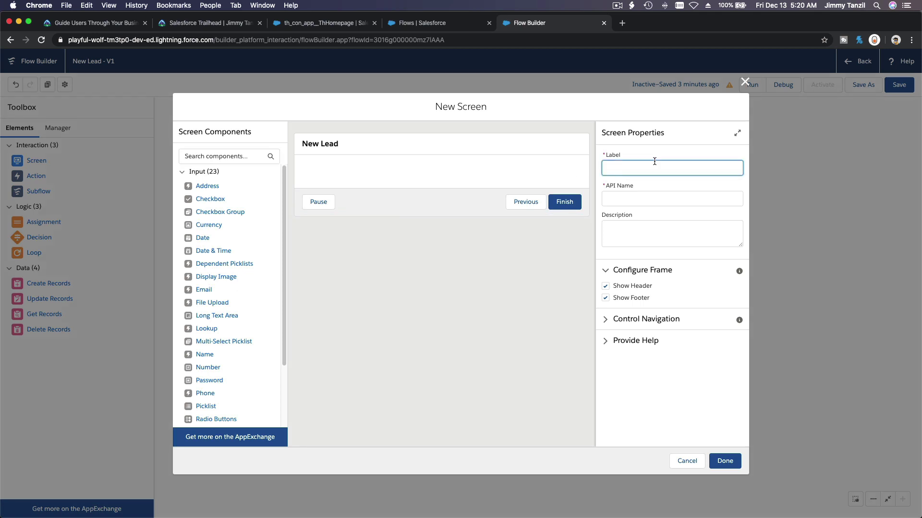
type("Component Screen")
key("Tab")
key("Tab")
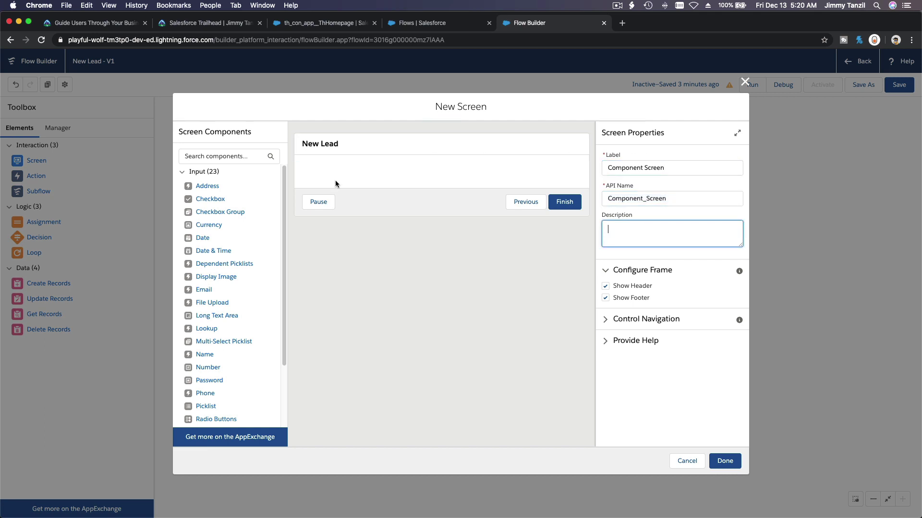
left_click_drag(221, 304, 329, 178)
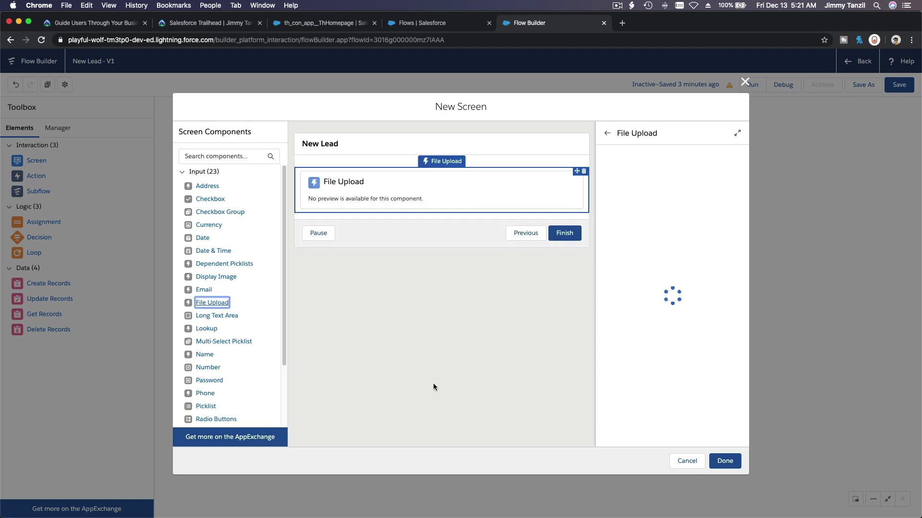
Check the challenge's File Upload settings and name the component Upload_File
left_click(106, 24)
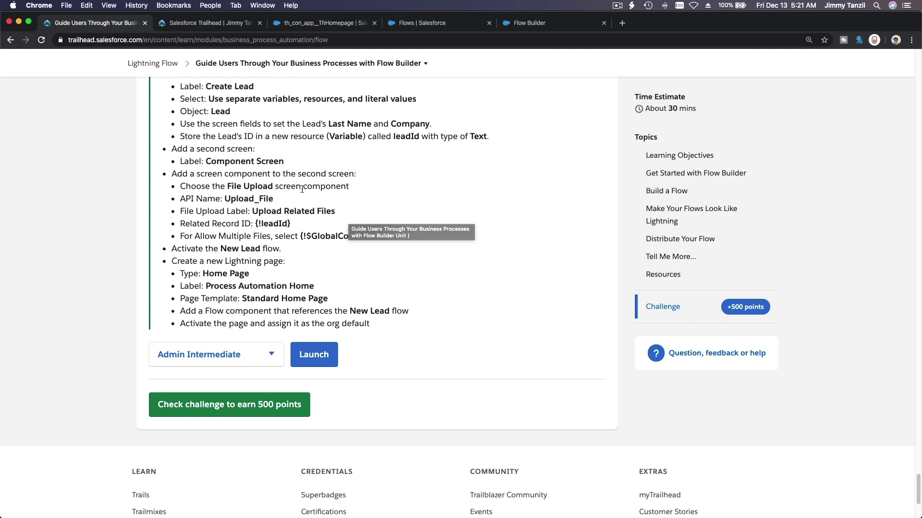
scroll(308, 202, "down", 1)
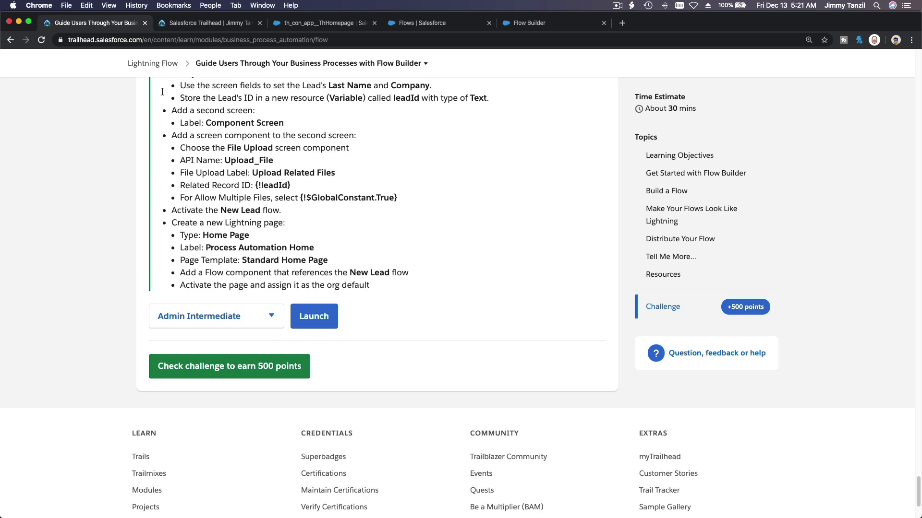
left_click(522, 24)
left_click(631, 167)
type("Upload_File")
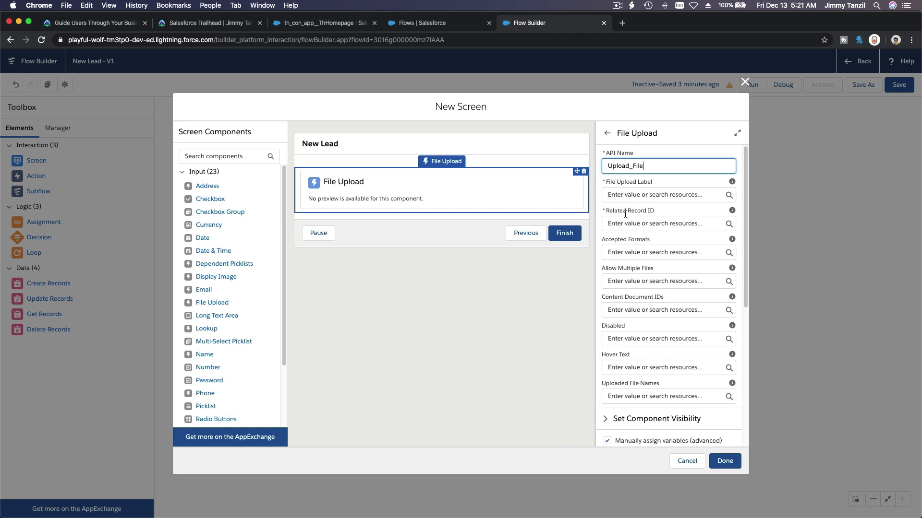
Set the File Upload Label to 'Upload Related Files'
left_click(635, 198)
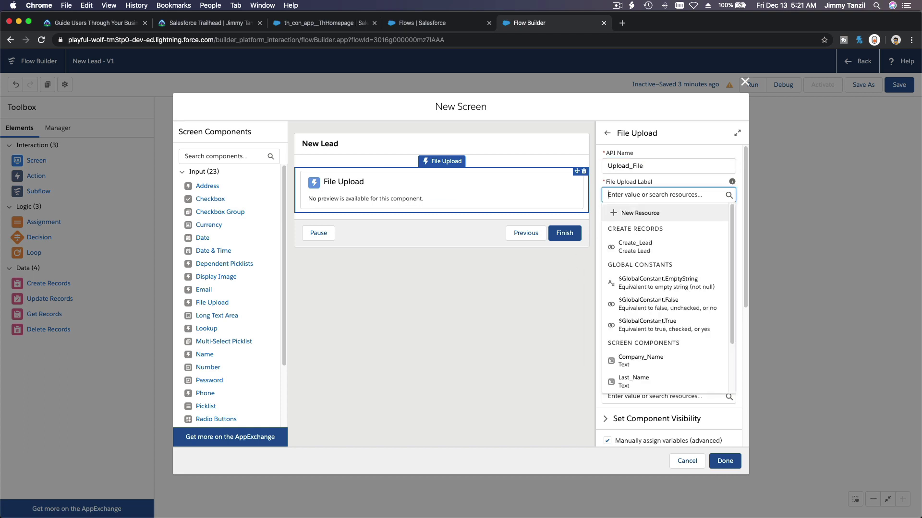
type("U")
left_click(103, 25)
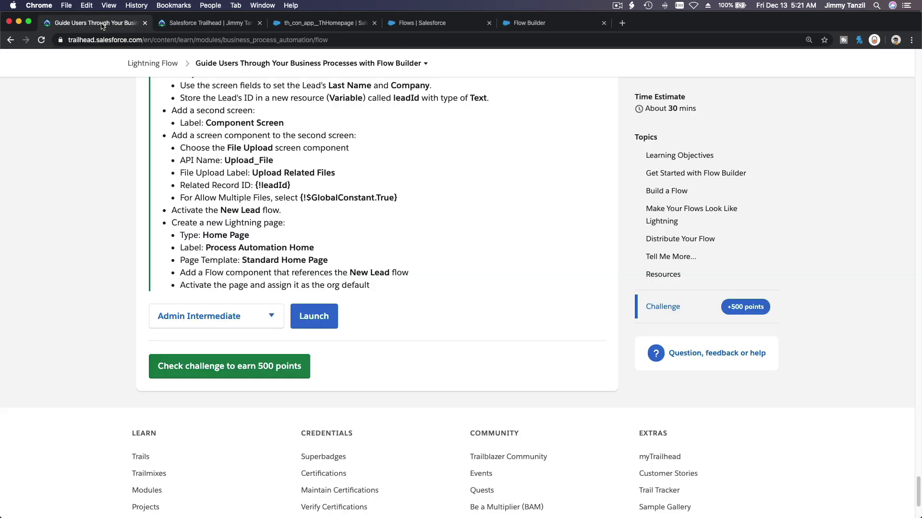
left_click(554, 25)
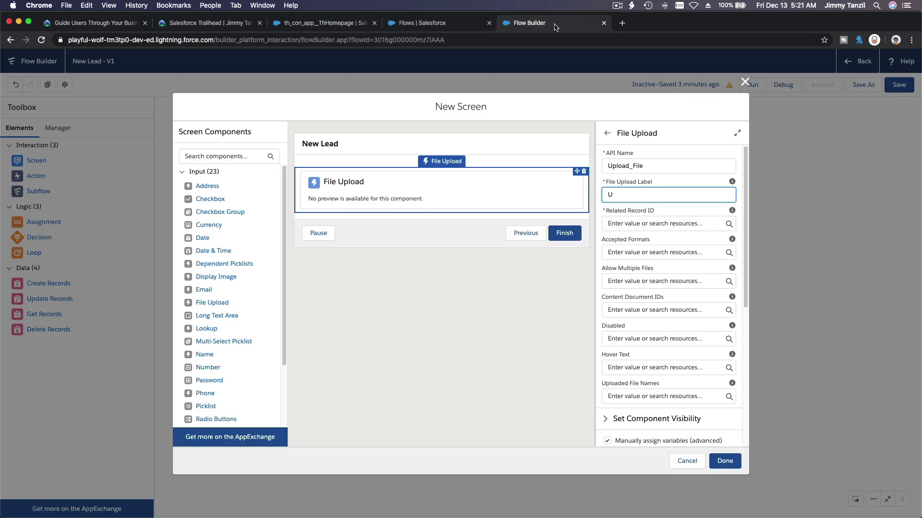
type("pload Related Files")
left_click(114, 28)
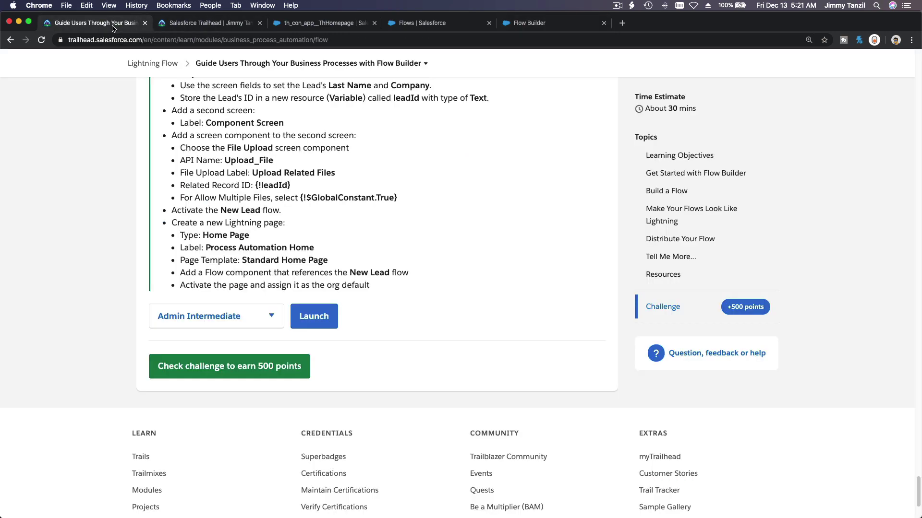
scroll(257, 211, "down", 1)
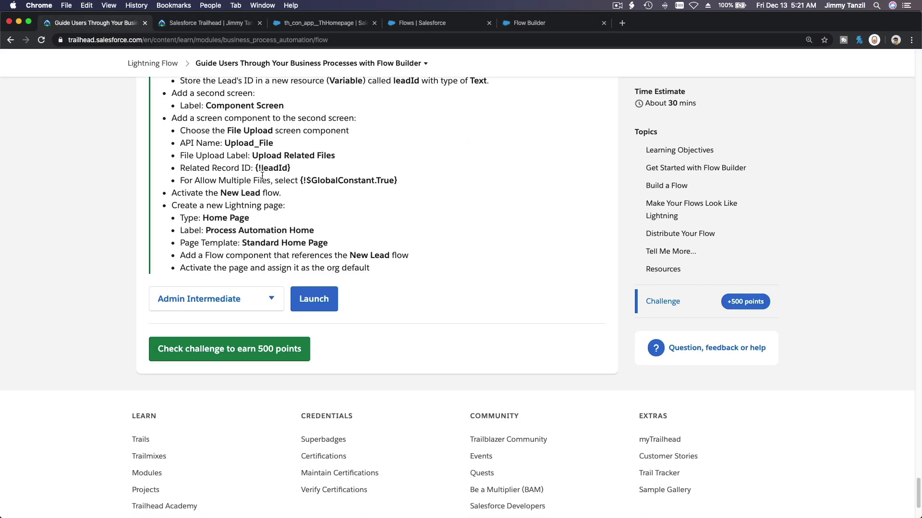
left_click(523, 28)
Set the Related Record ID to {!leadId} and recheck the challenge requirements
left_click(654, 224)
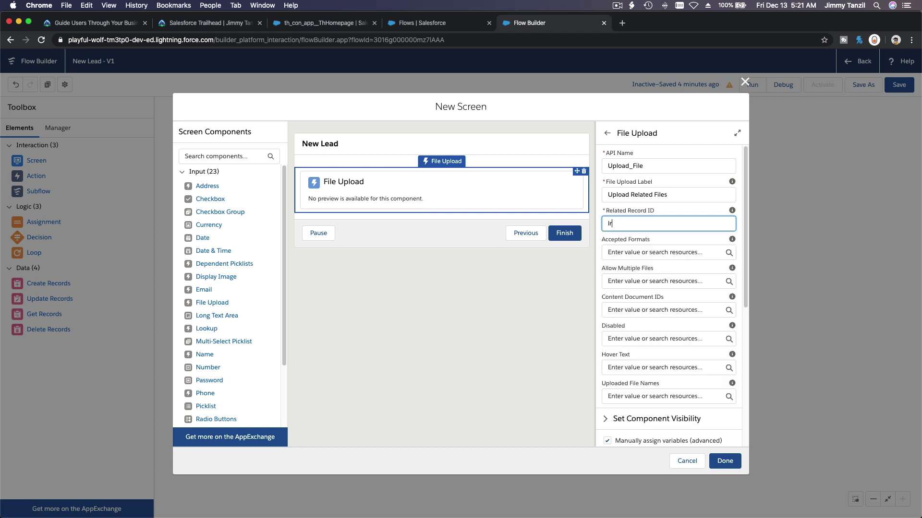
type("{!")
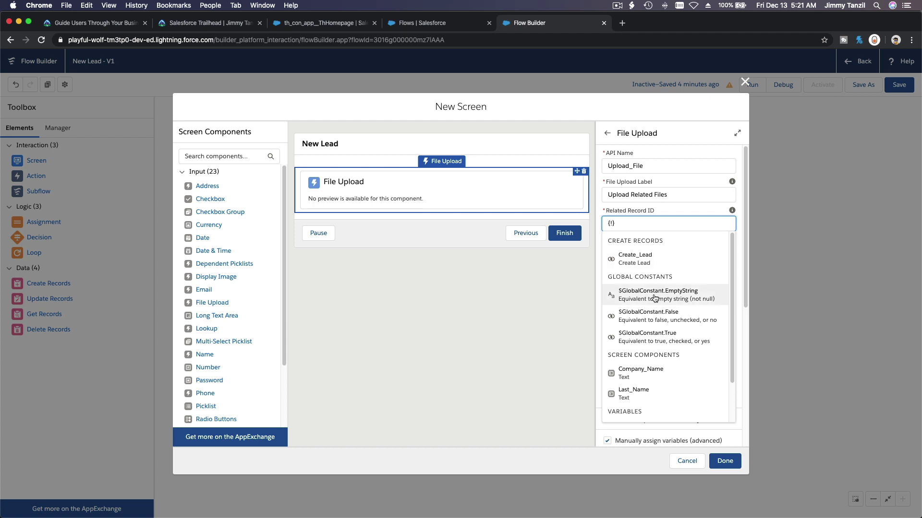
scroll(644, 288, "down", 5)
left_click(649, 240)
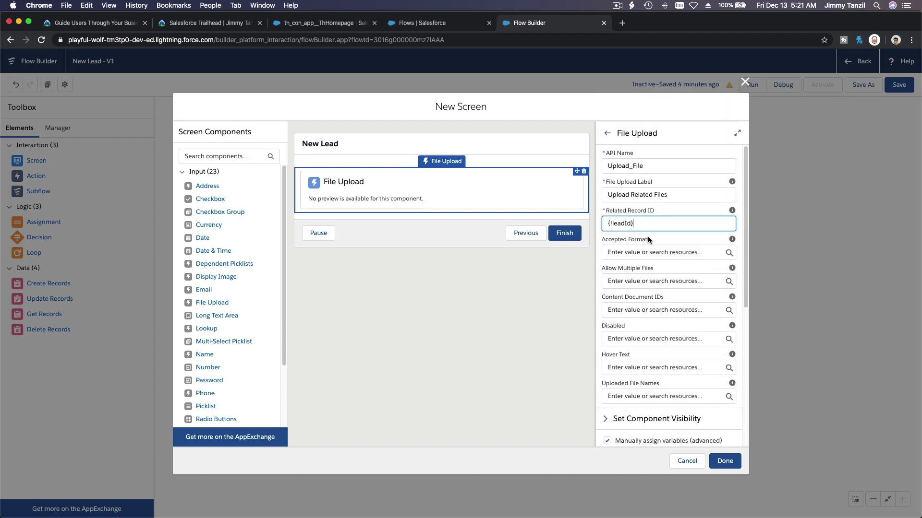
left_click(653, 223)
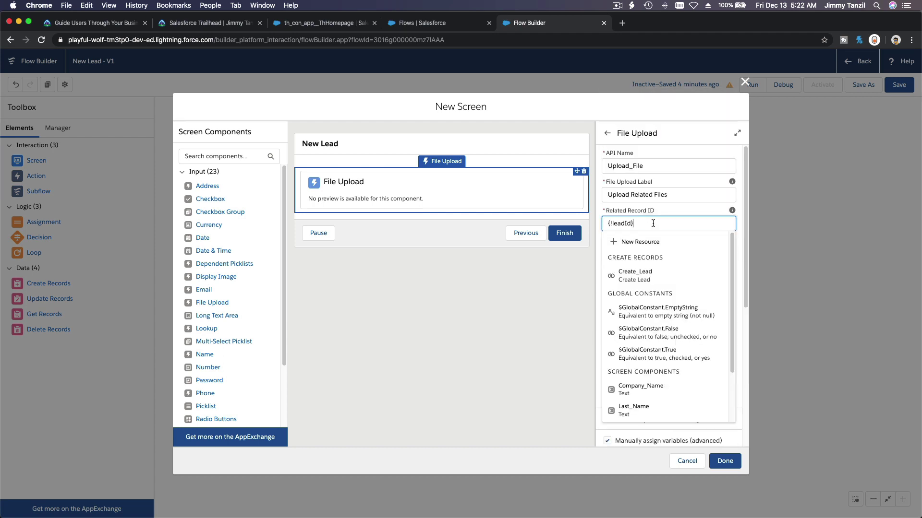
left_click(574, 274)
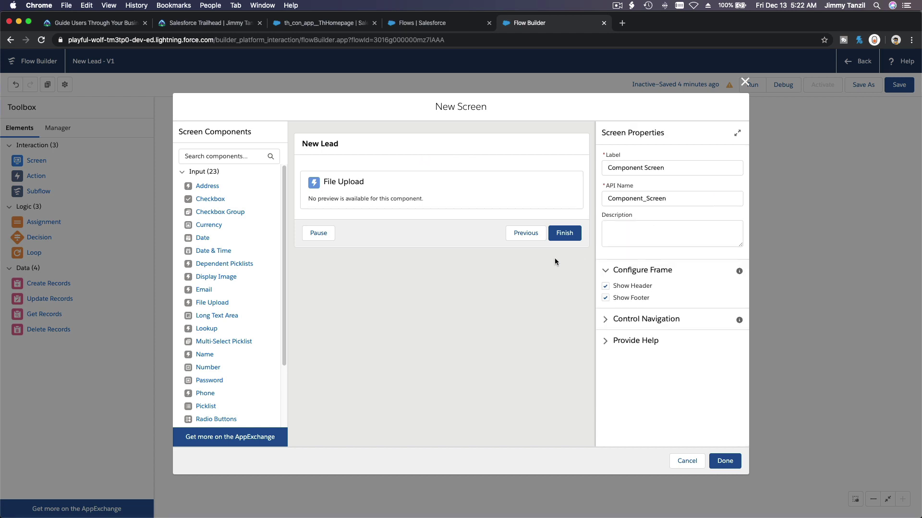
left_click(522, 208)
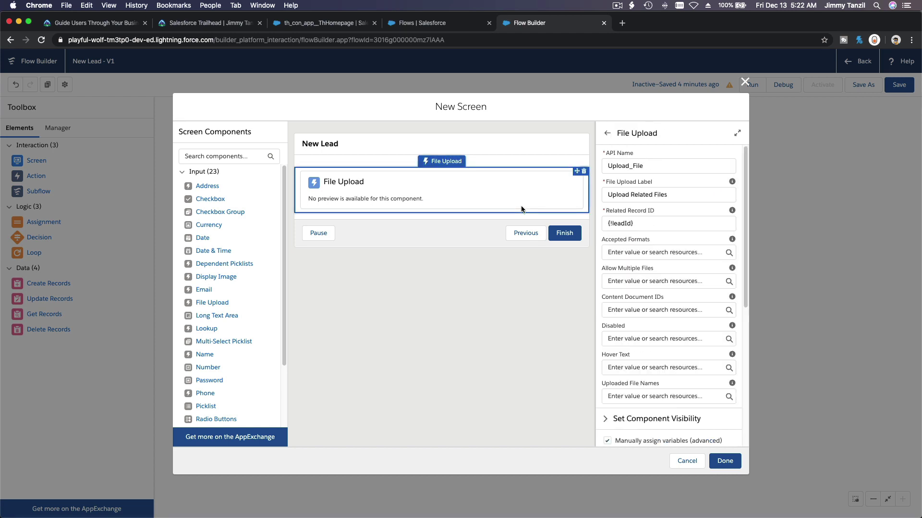
left_click(103, 24)
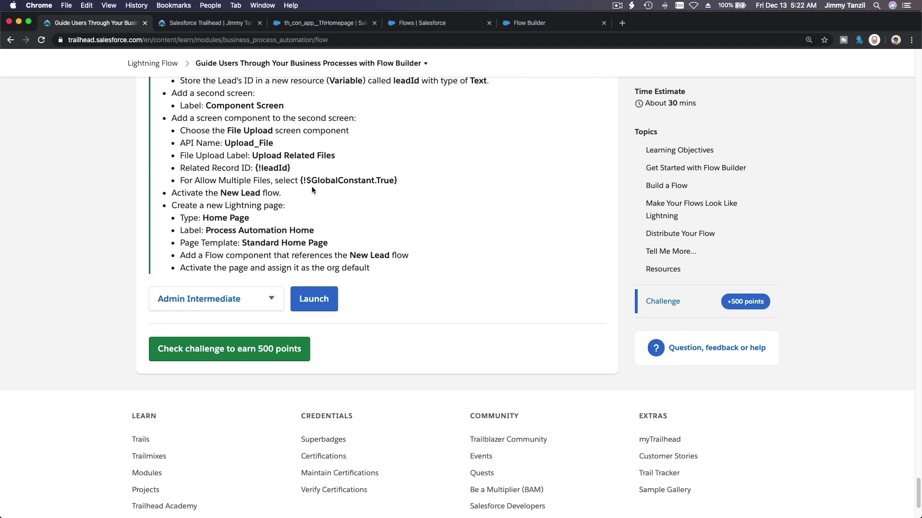
Set Allow Multiple Files to {!$GlobalConstant.True} and confirm it against the challenge
left_click(526, 27)
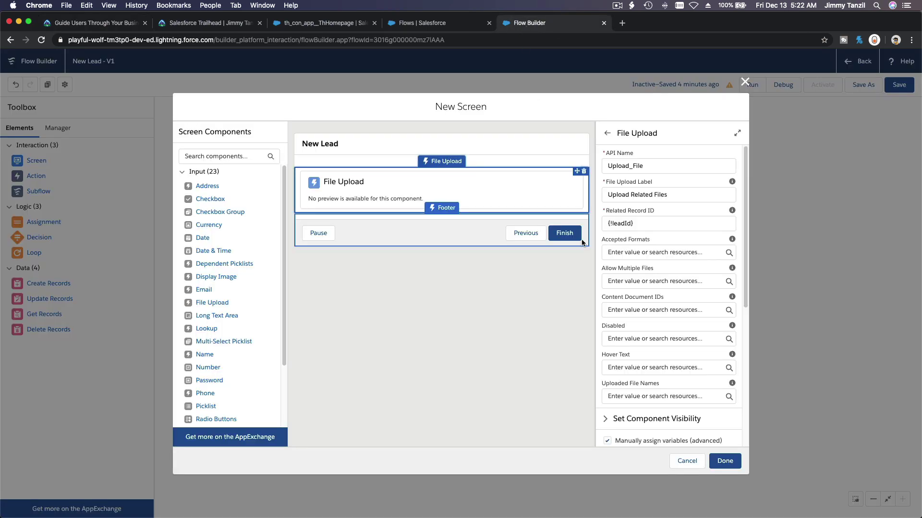
left_click(641, 282)
scroll(655, 331, "down", 2)
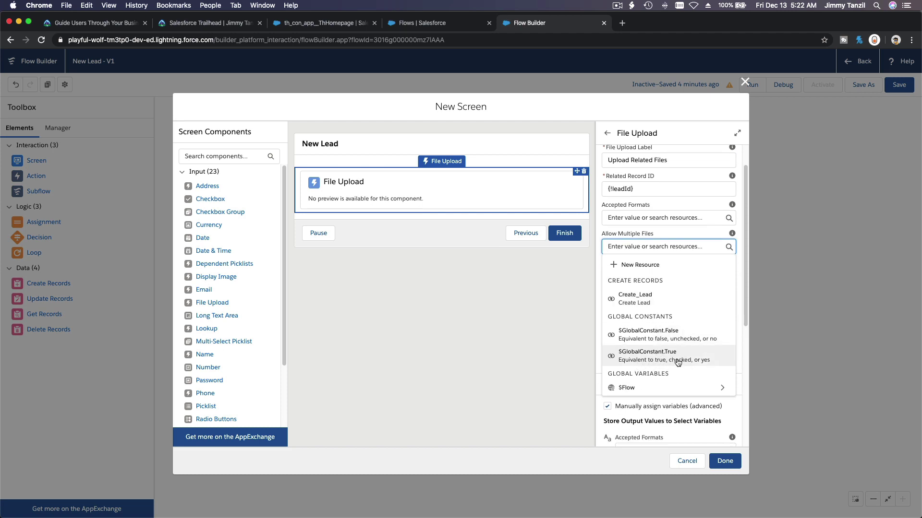
left_click(699, 361)
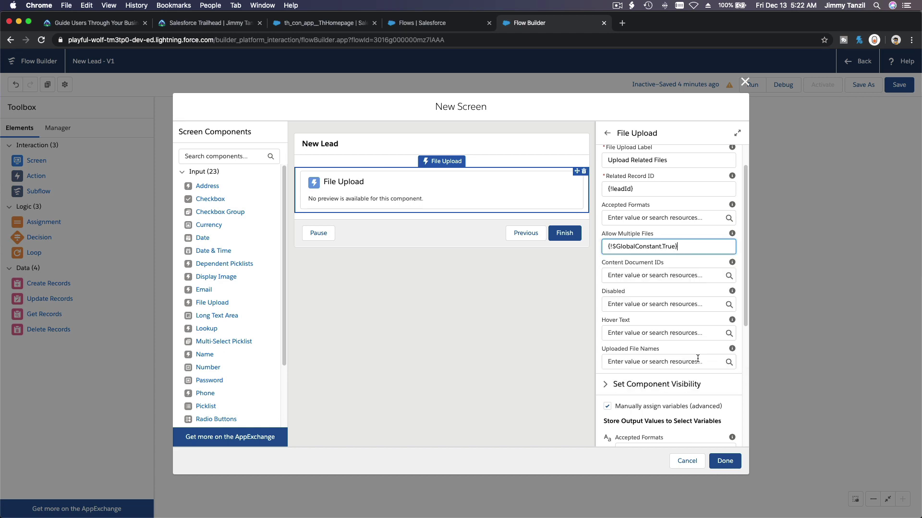
left_click(697, 265)
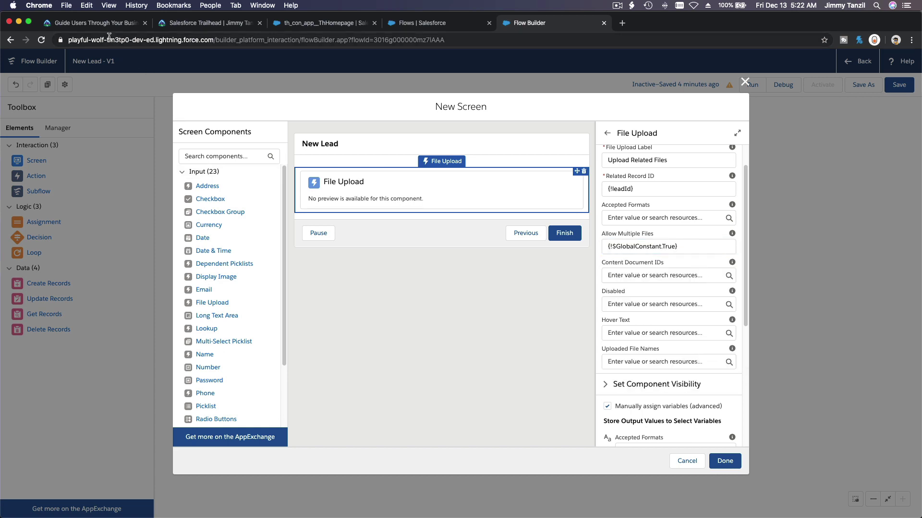
left_click(96, 23)
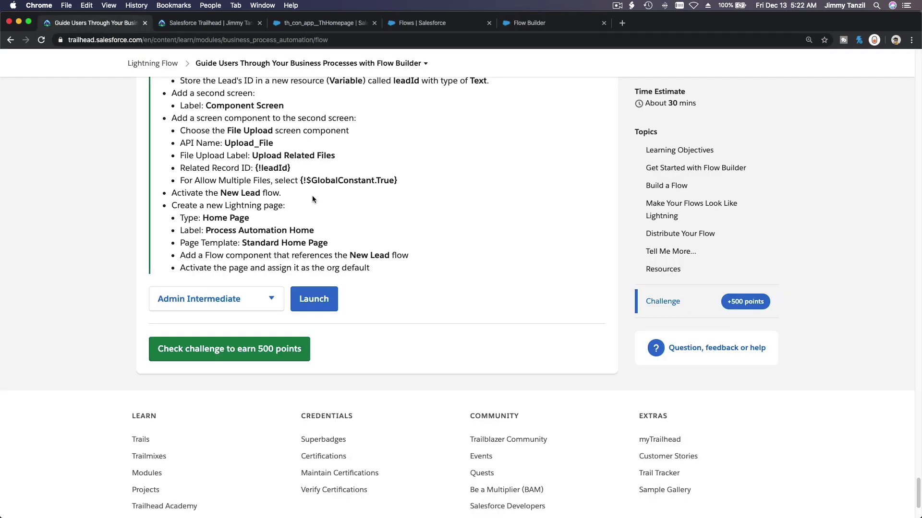
scroll(312, 199, "down", 1)
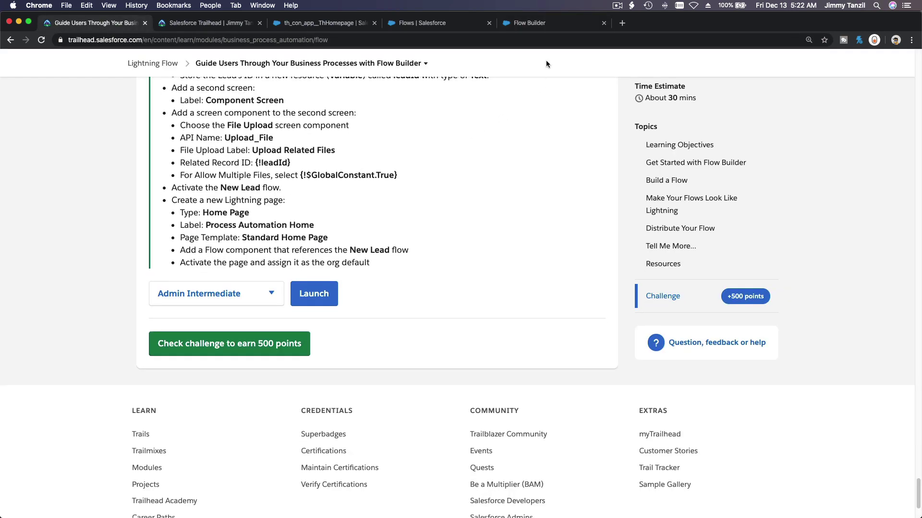
left_click(540, 23)
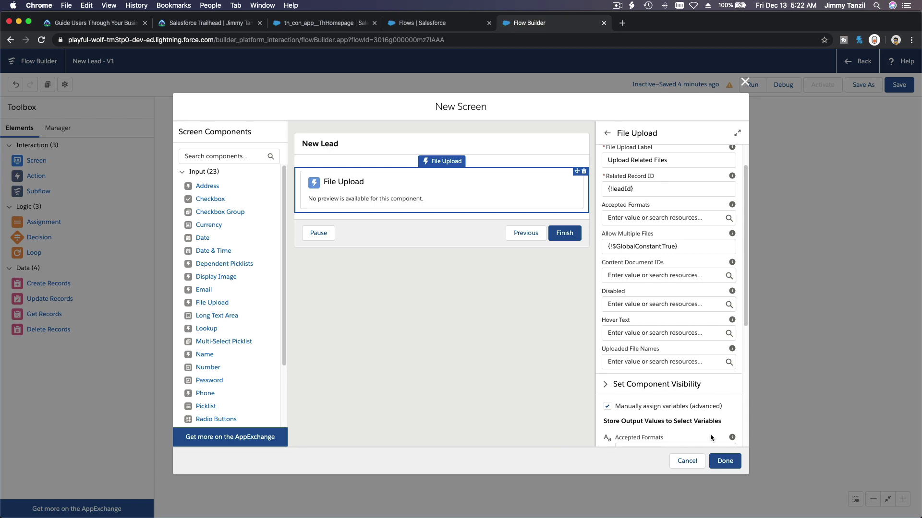
Finish the Component Screen and connect Create Lead to it on the canvas
left_click(724, 458)
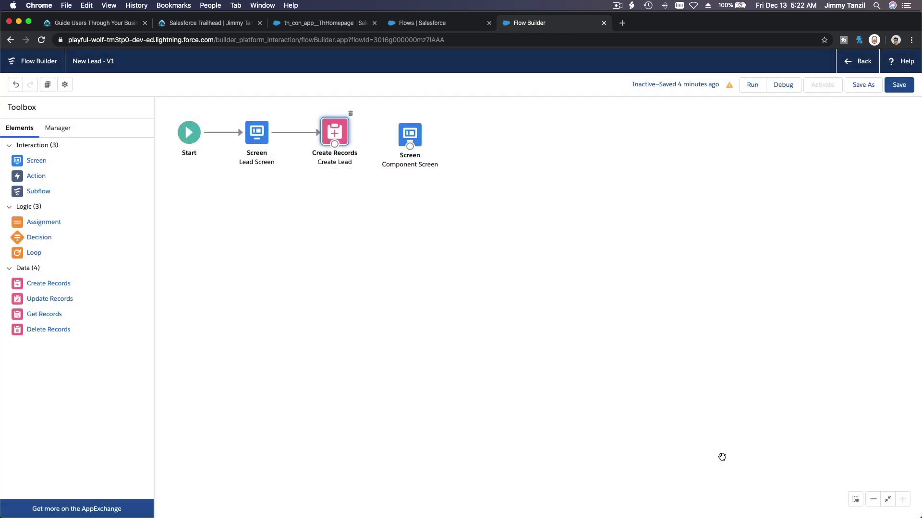
left_click_drag(411, 135, 420, 133)
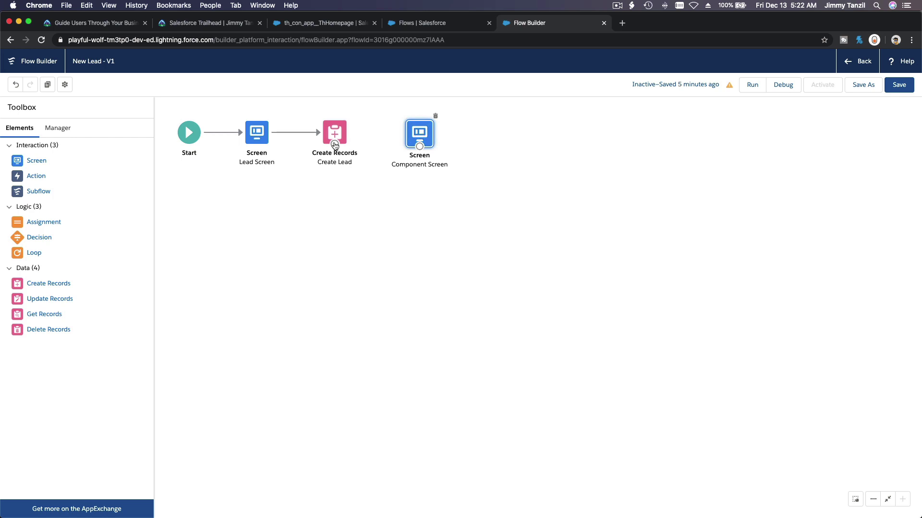
left_click_drag(335, 144, 423, 136)
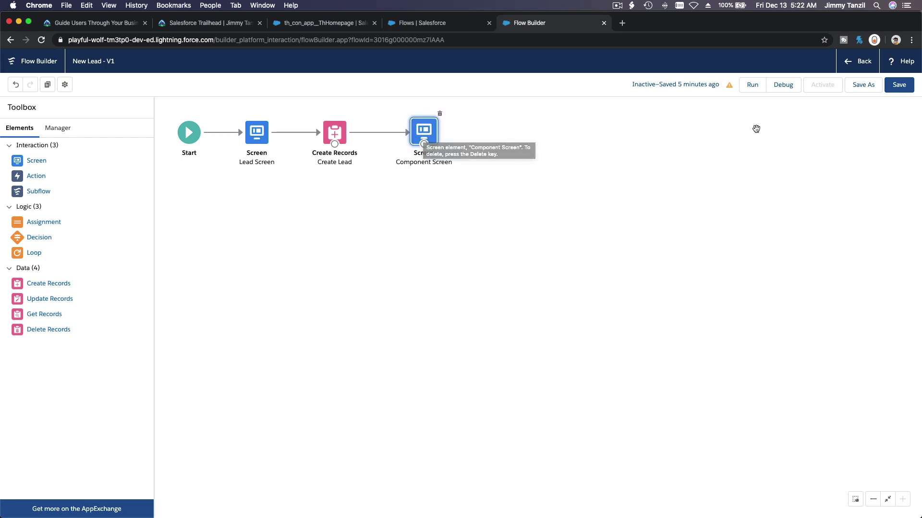
Save and activate the New Lead flow, reviewing its warnings
left_click(899, 86)
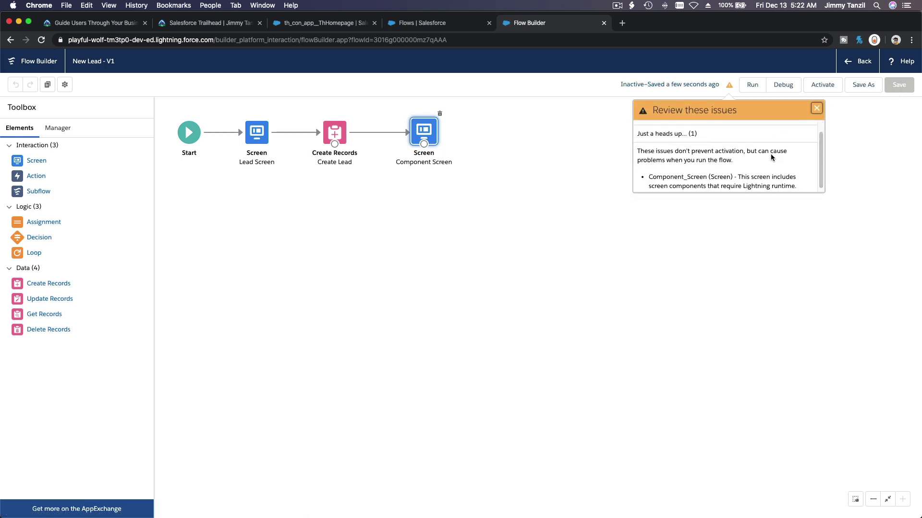
left_click(817, 114)
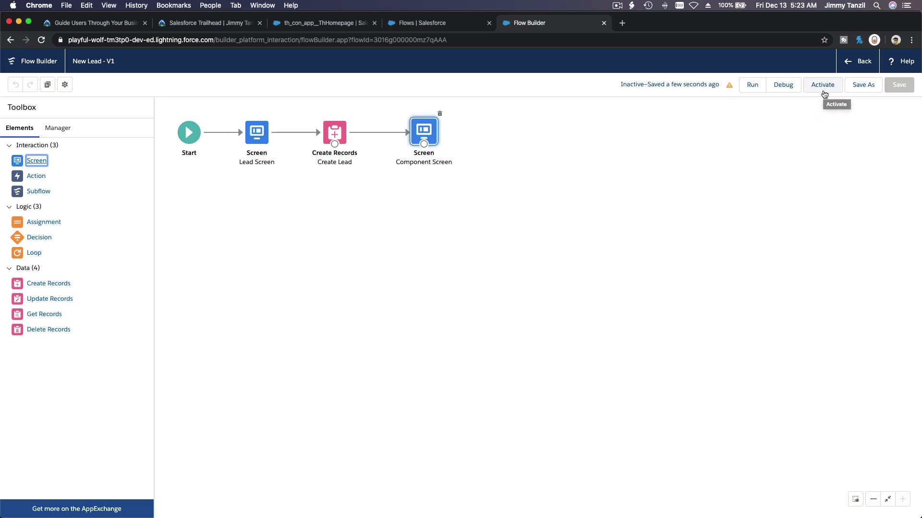
left_click(824, 94)
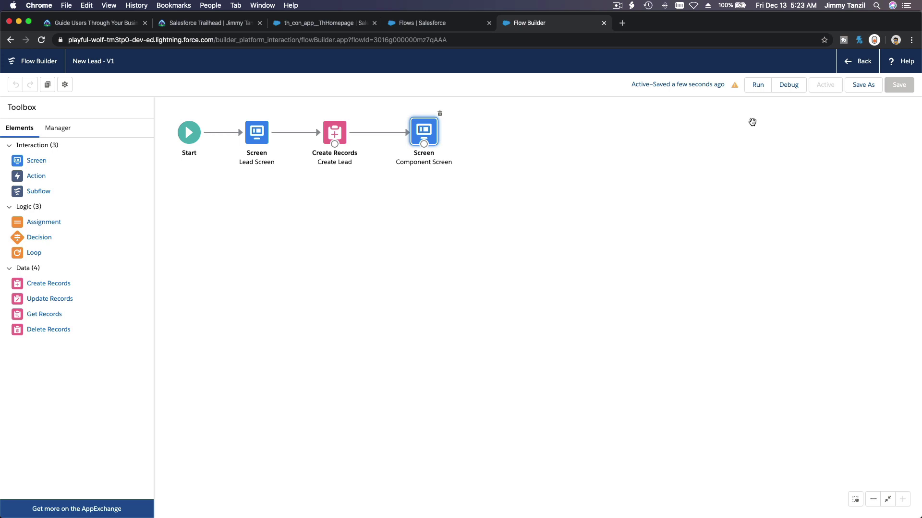
left_click(735, 86)
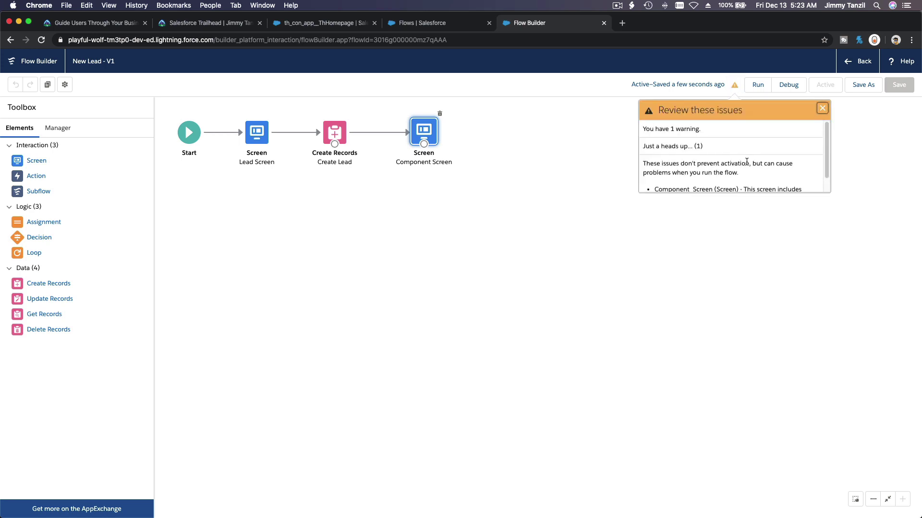
scroll(746, 162, "down", 1)
left_click(821, 109)
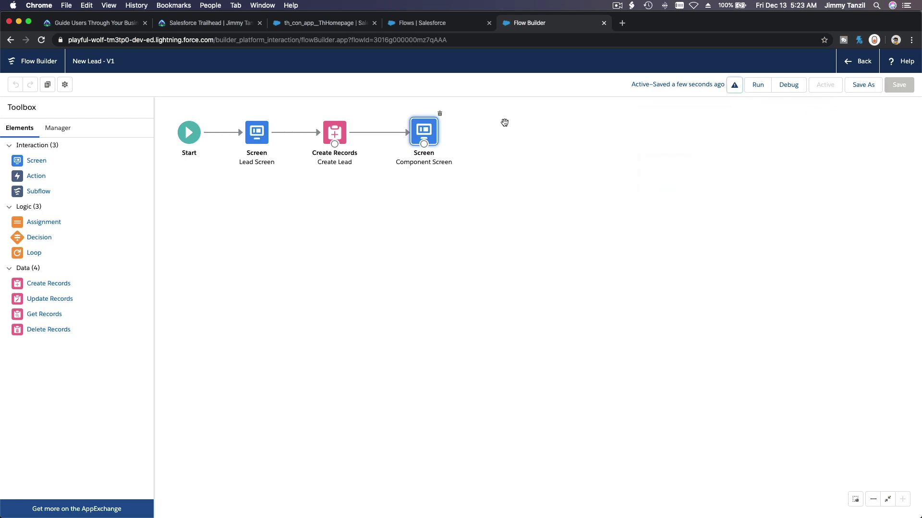
left_click(416, 27)
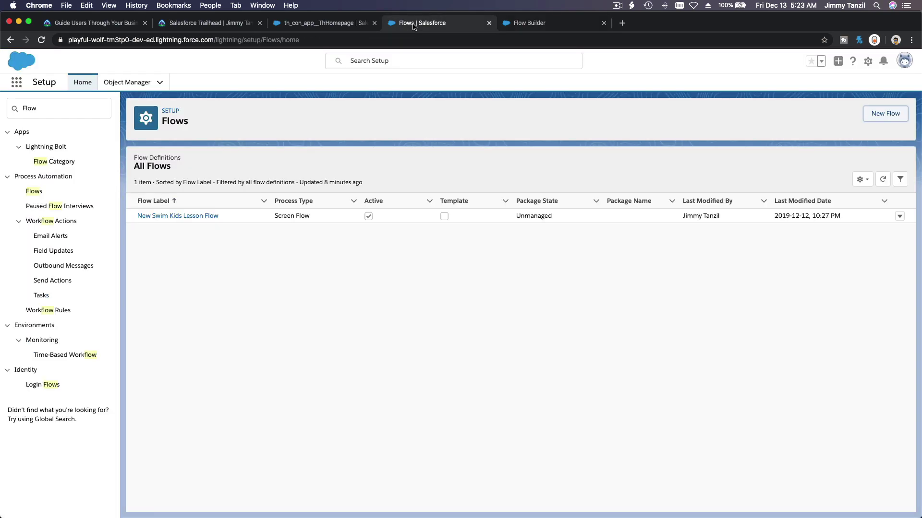
Review the Trailhead challenge page, then return to the Setup flows list
left_click(332, 26)
left_click(231, 28)
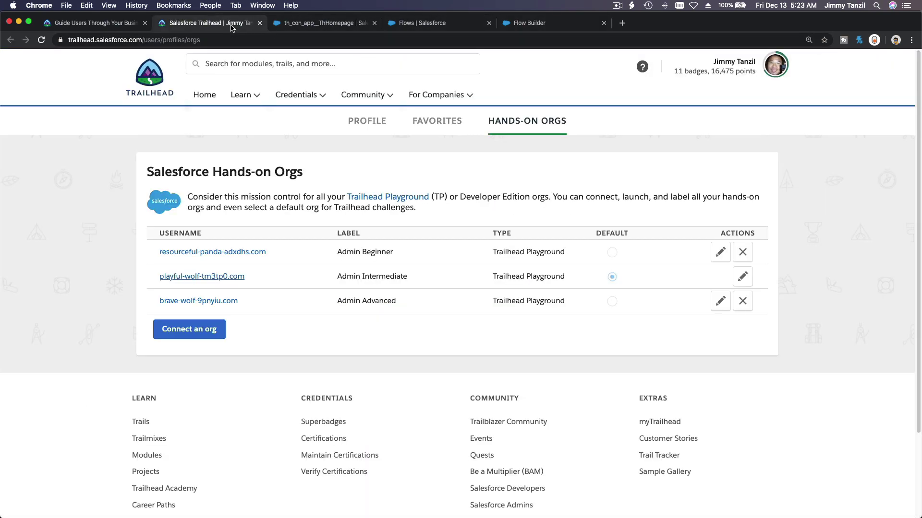
left_click(119, 27)
scroll(310, 232, "up", 10)
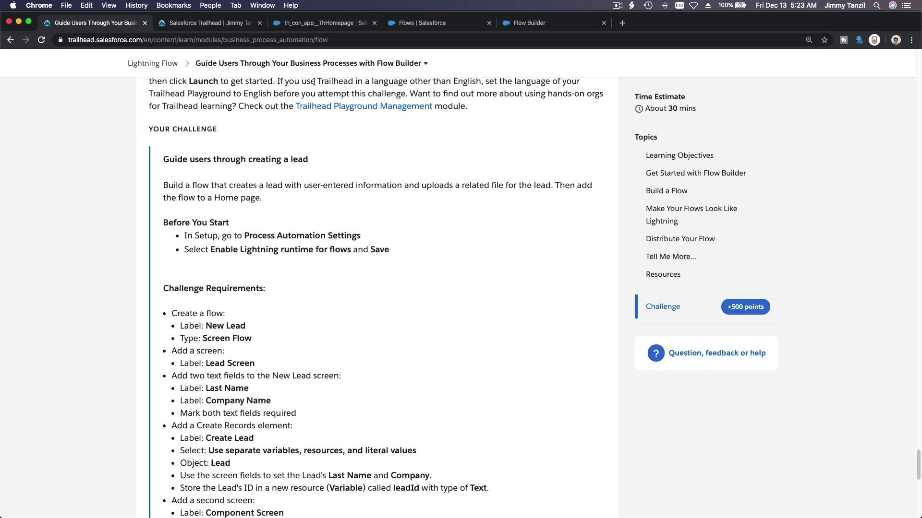
left_click(532, 28)
left_click(438, 25)
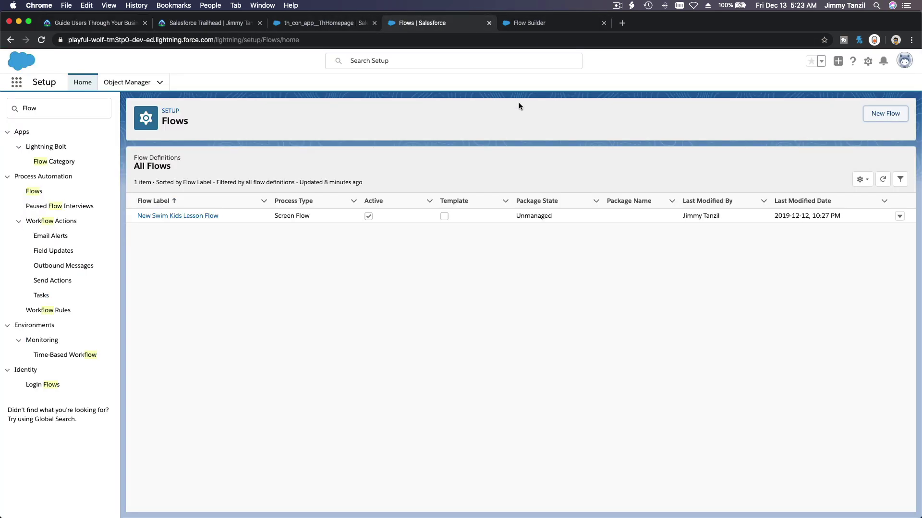
Search Quick Find for 'Process Aut' and confirm Enable Lightning runtime for flows is checked
double_click(57, 110)
type("Process A")
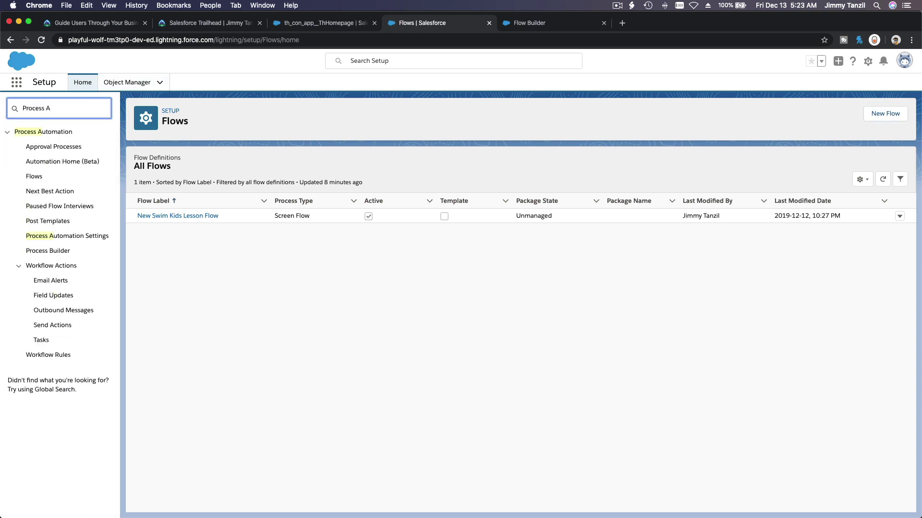
type("ut")
left_click(73, 240)
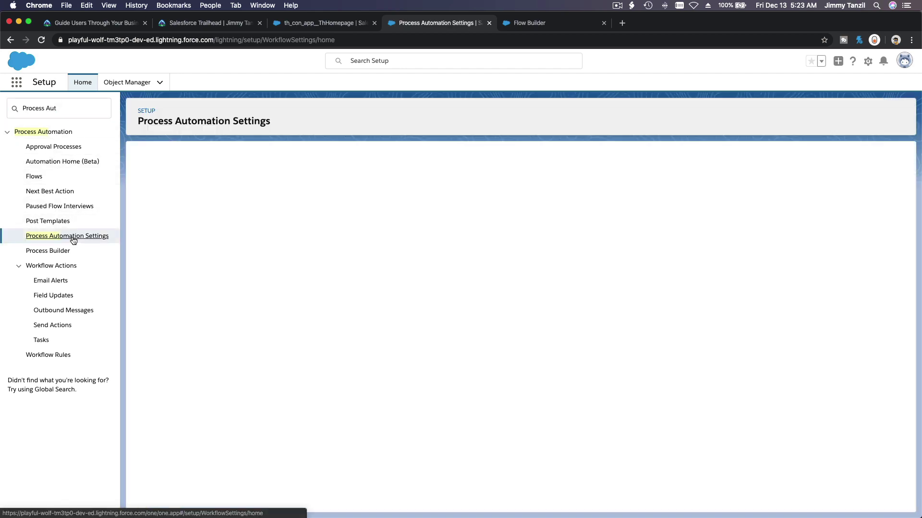
left_click(83, 24)
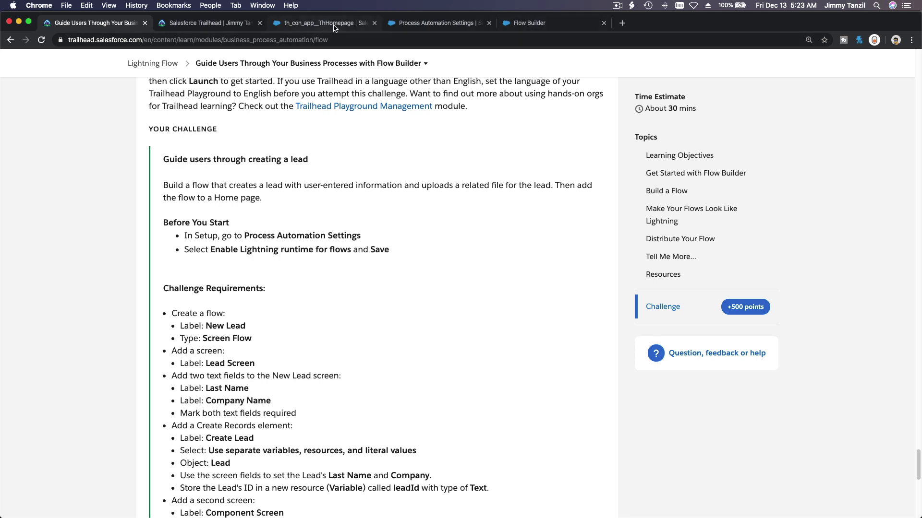
left_click(409, 23)
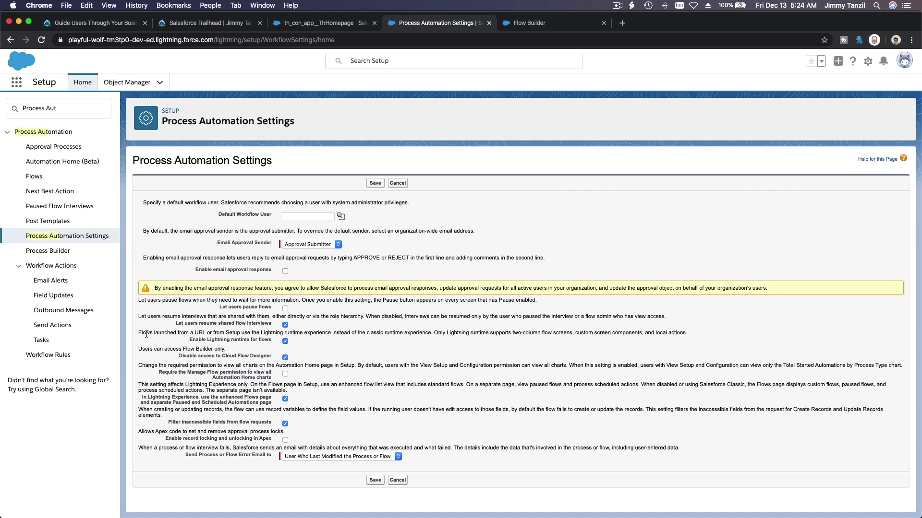
left_click_drag(156, 334, 295, 339)
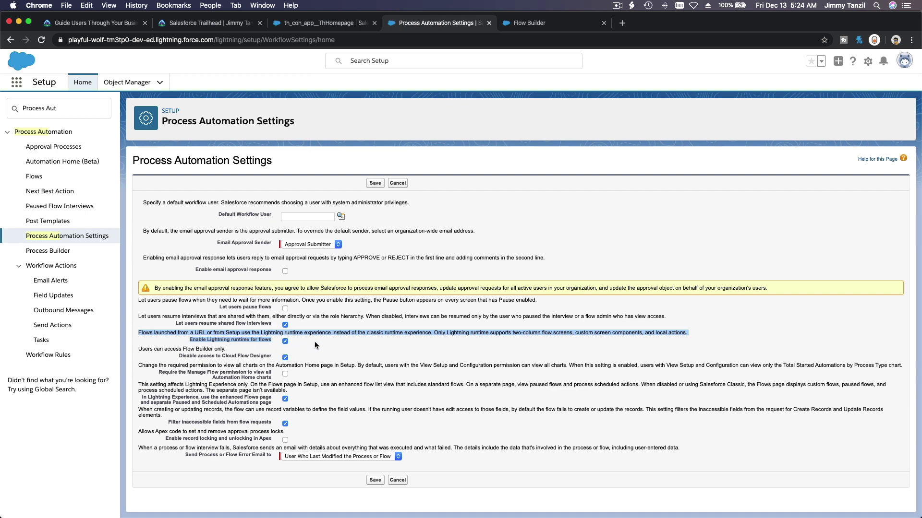
Read through the remaining Challenge Requirements on the Trailhead page
left_click(534, 25)
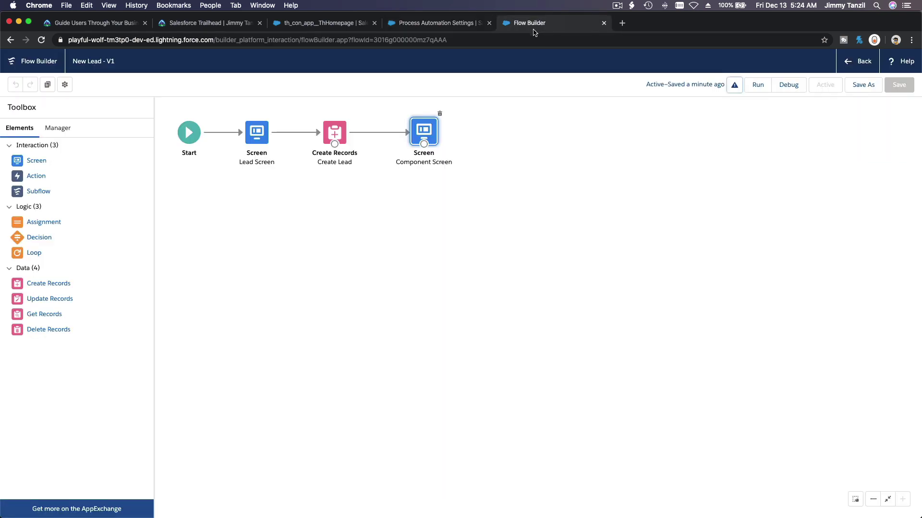
left_click(546, 151)
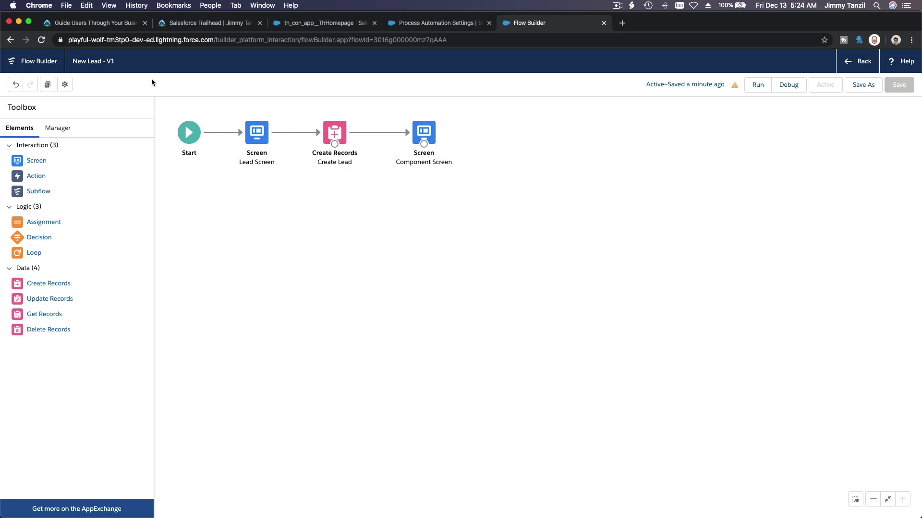
left_click(106, 26)
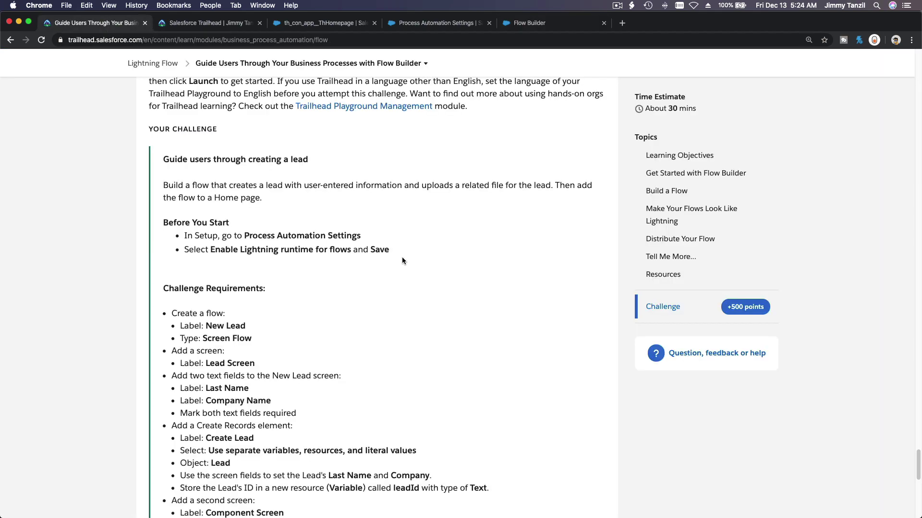
scroll(401, 258, "down", 2)
scroll(402, 261, "down", 3)
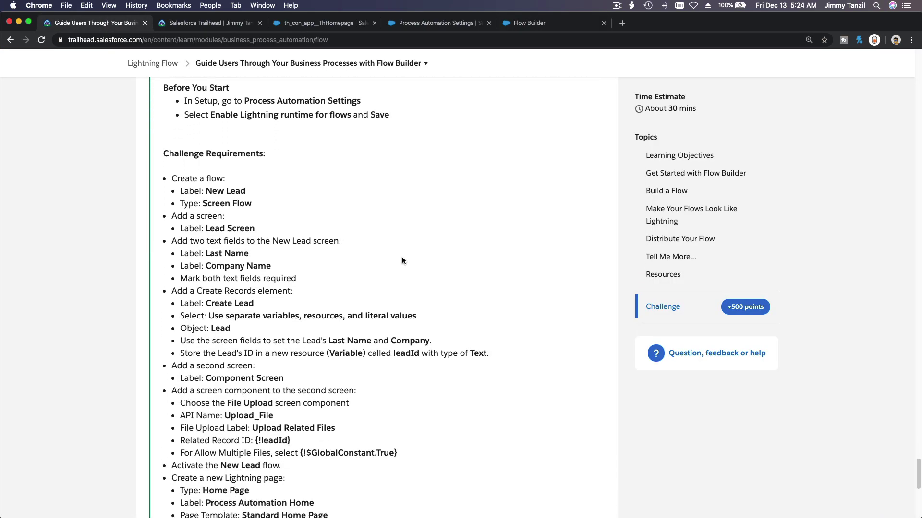
scroll(403, 261, "down", 5)
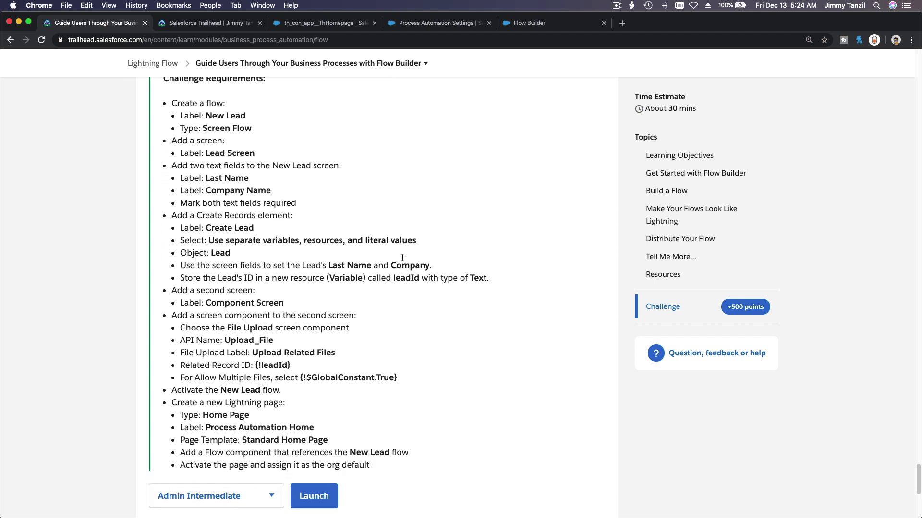
scroll(463, 300, "down", 3)
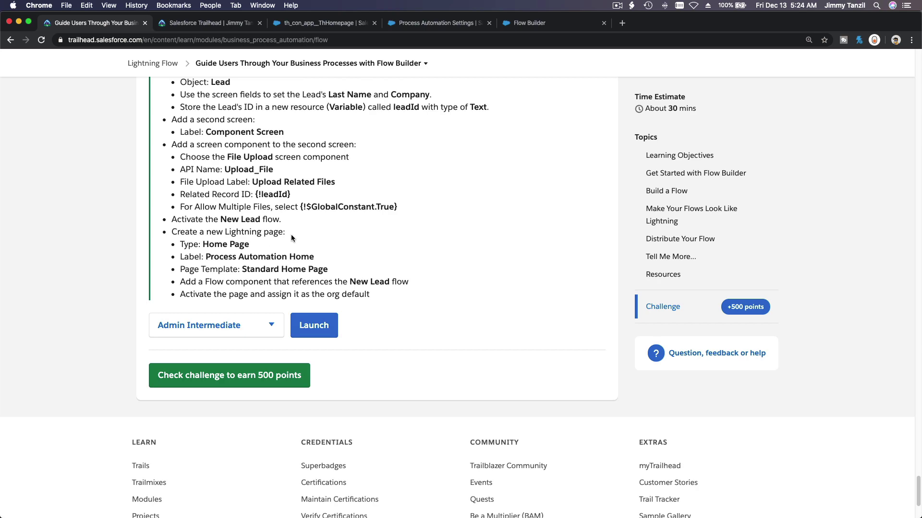
Search Setup Quick Find for 'Lightning App'
left_click(450, 30)
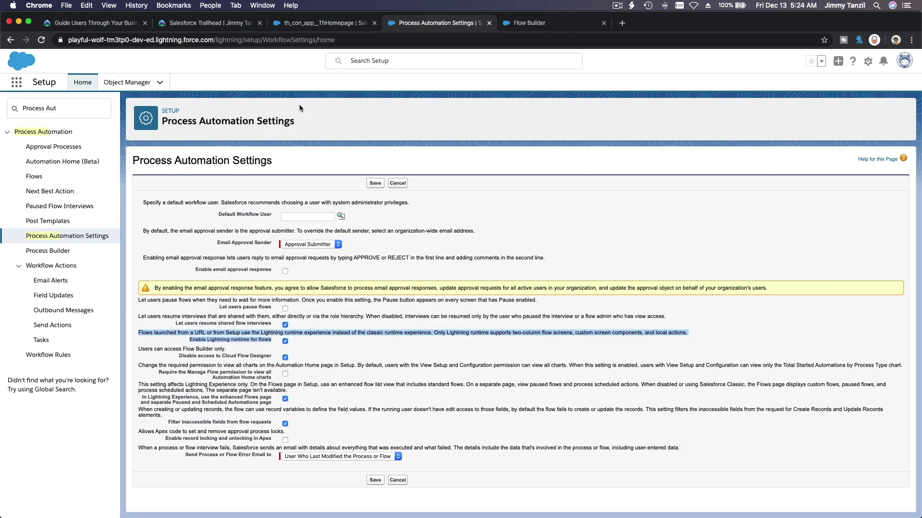
left_click(69, 110)
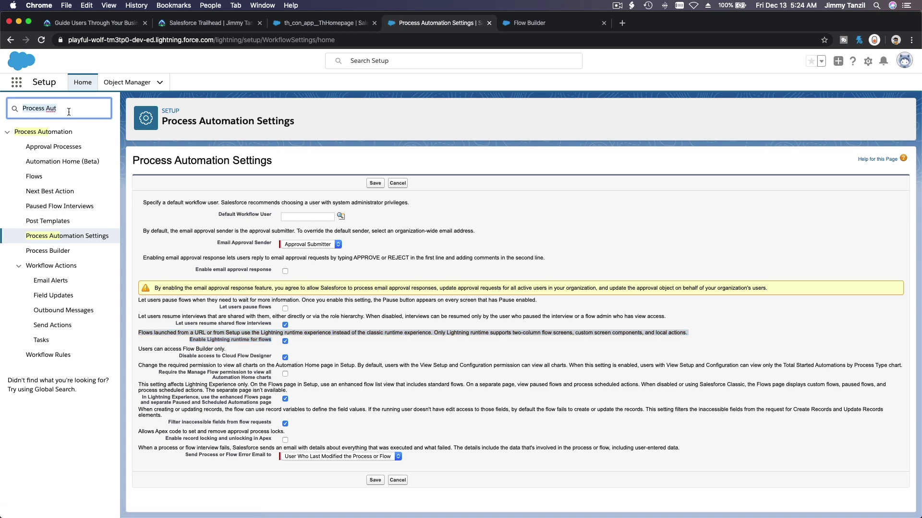
type("Light")
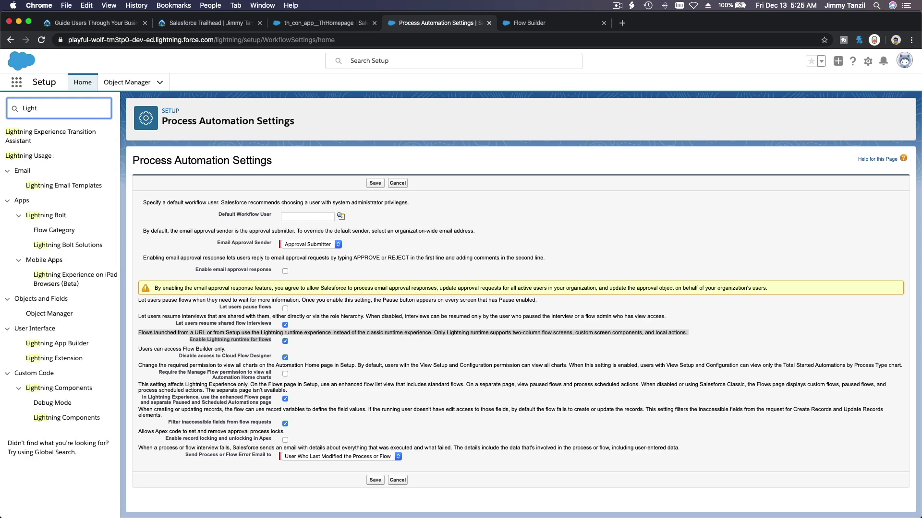
type("ning App")
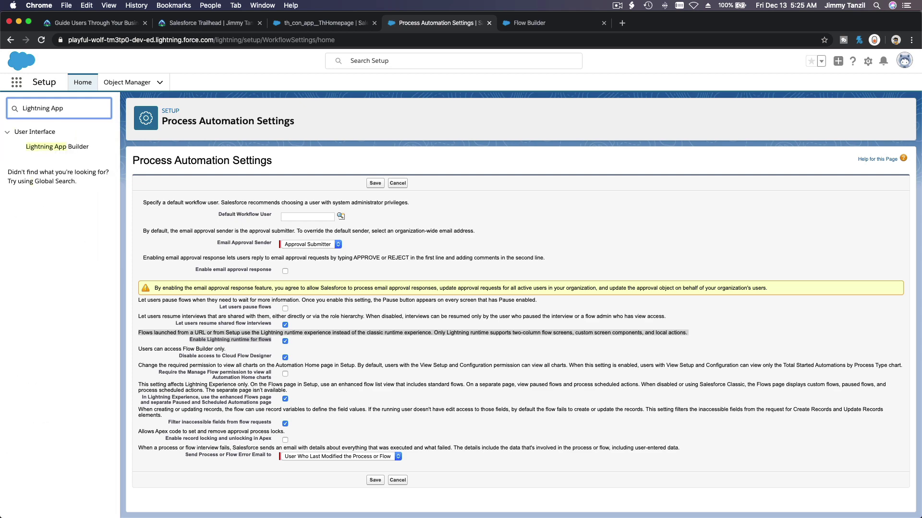
Start a new Lightning page of type Home Page in Lightning App Builder
left_click(62, 147)
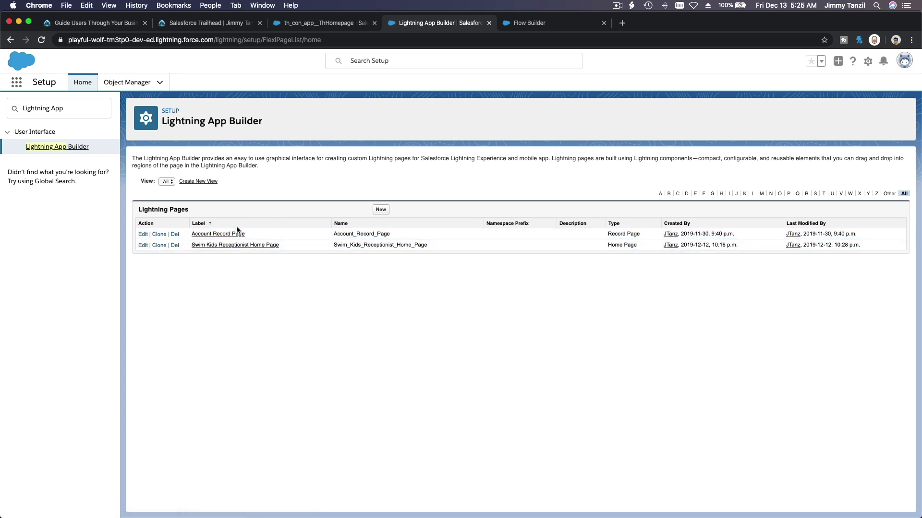
left_click(381, 209)
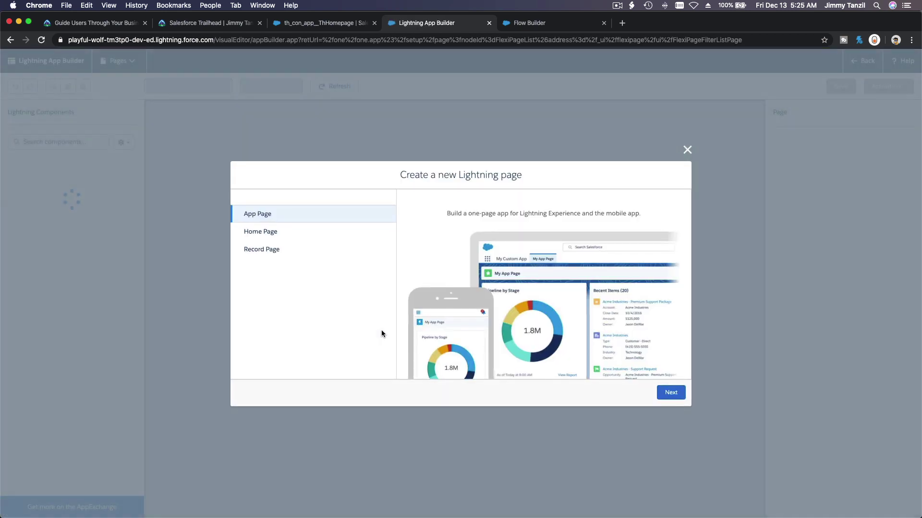
left_click(330, 233)
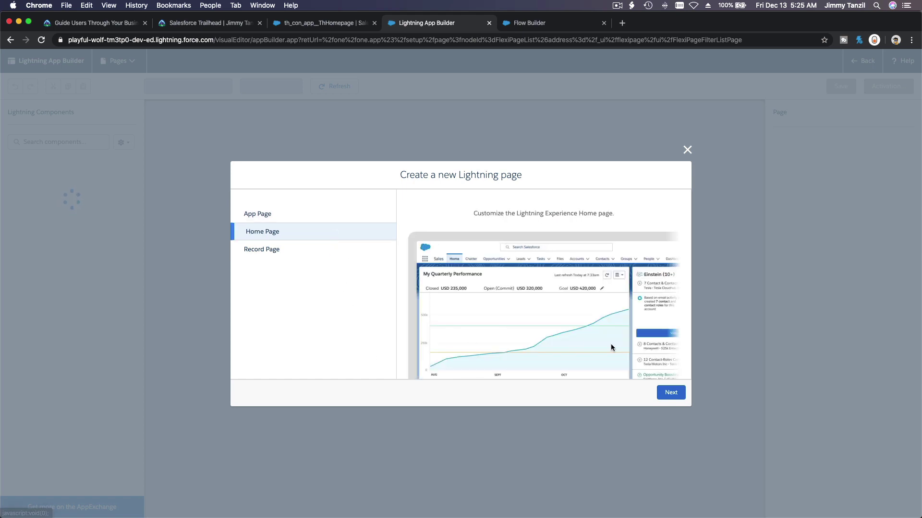
left_click(667, 397)
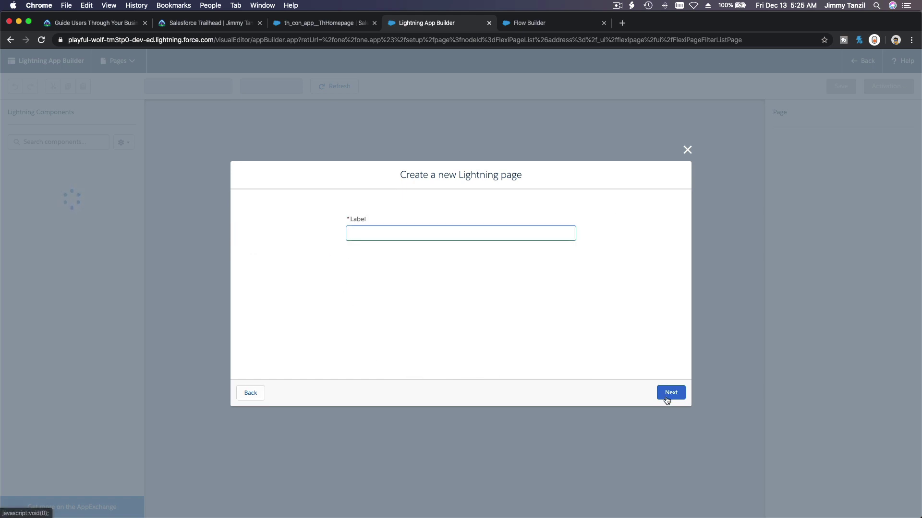
Copy 'Process Automation Home' from the challenge and use it as the page label
left_click(120, 28)
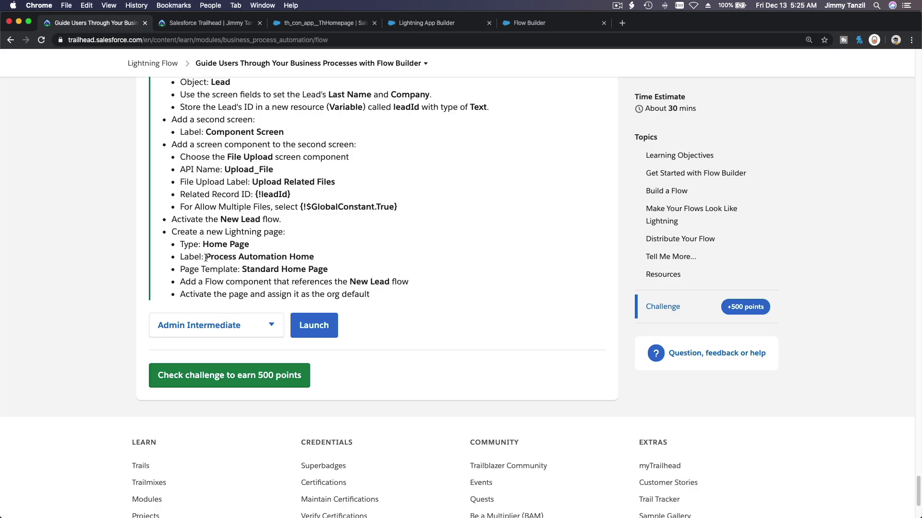
left_click_drag(205, 258, 313, 257)
key("super+c")
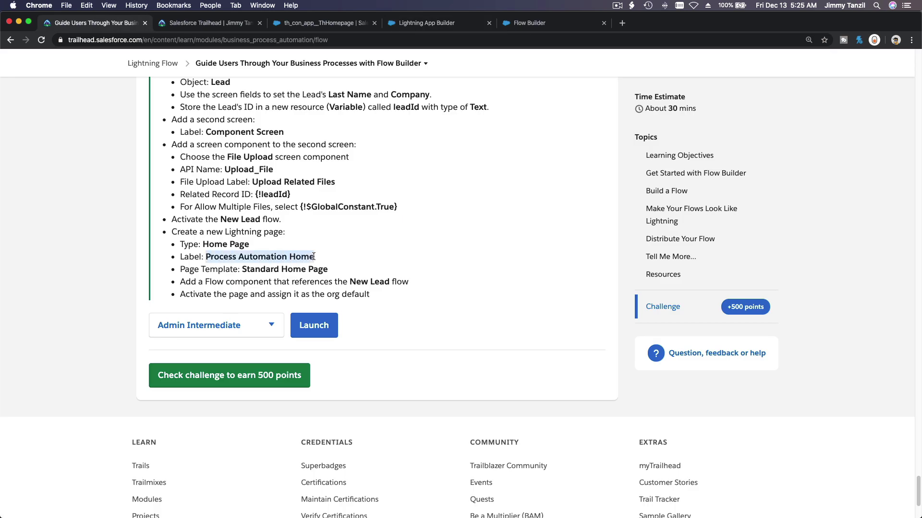
left_click(517, 24)
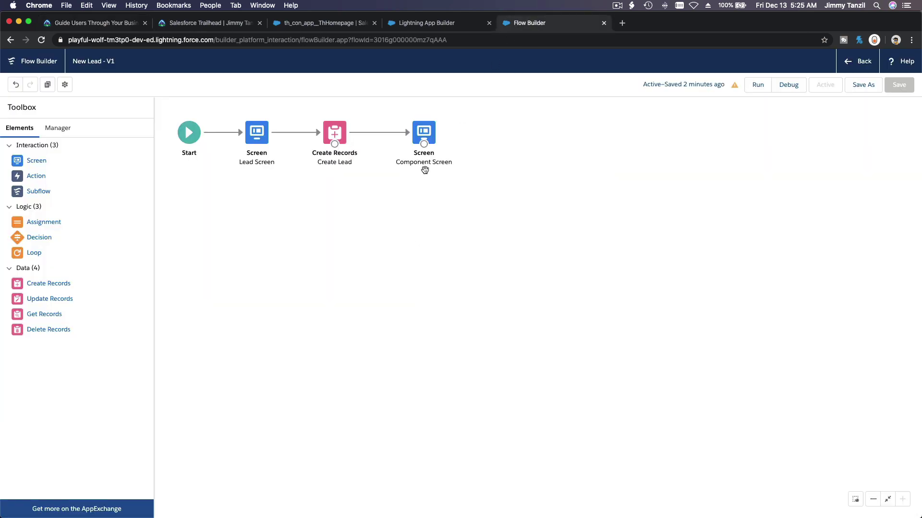
left_click(348, 23)
left_click(402, 24)
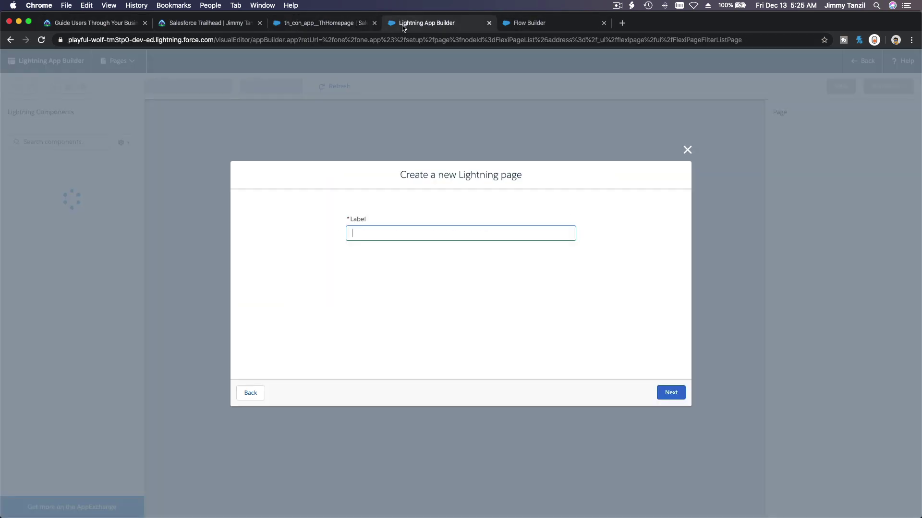
key("super+v")
left_click(671, 393)
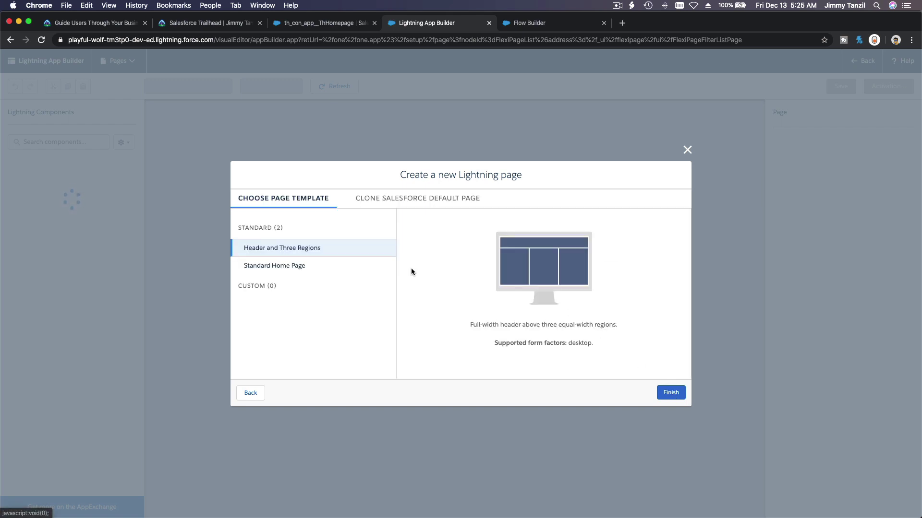
Choose the Standard Home Page template and finish creating the page
left_click(102, 27)
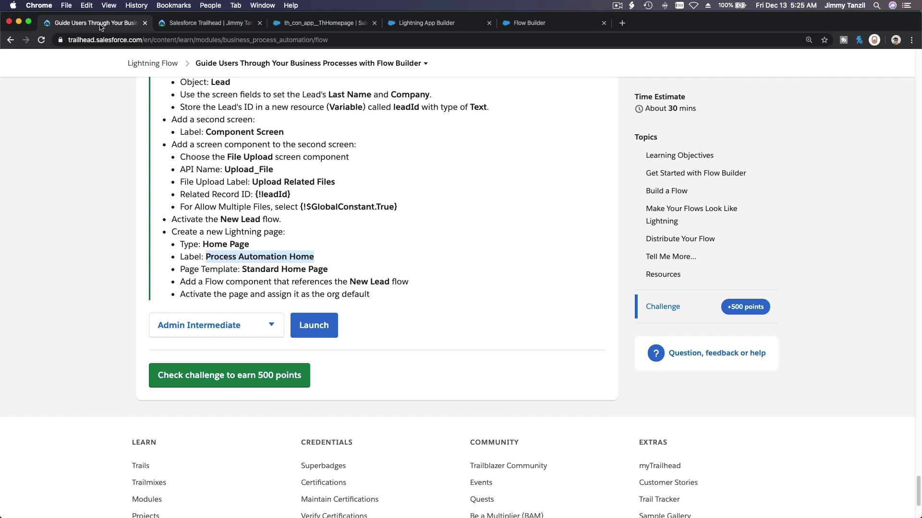
left_click(518, 27)
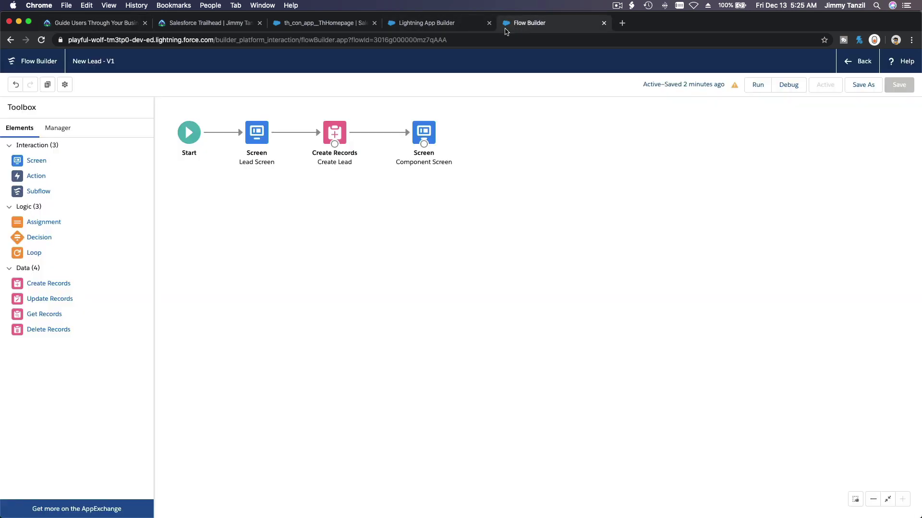
left_click(402, 25)
left_click(347, 266)
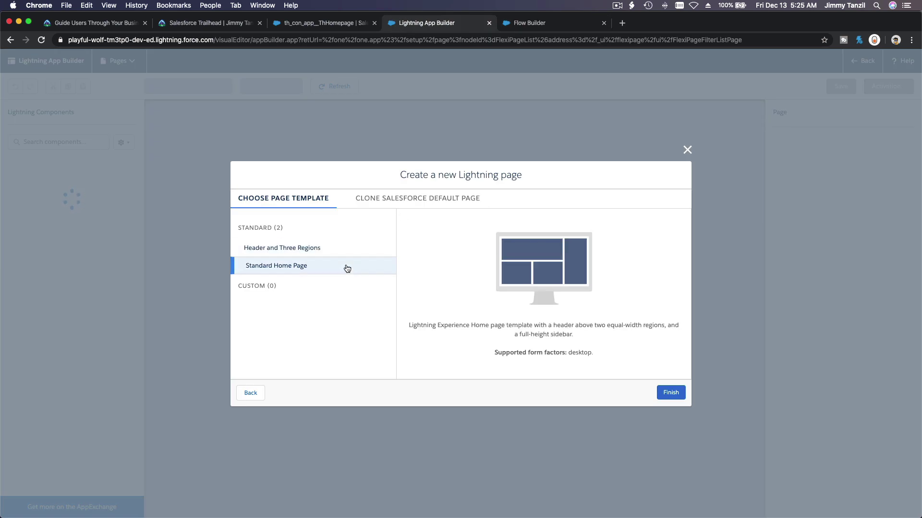
left_click(672, 393)
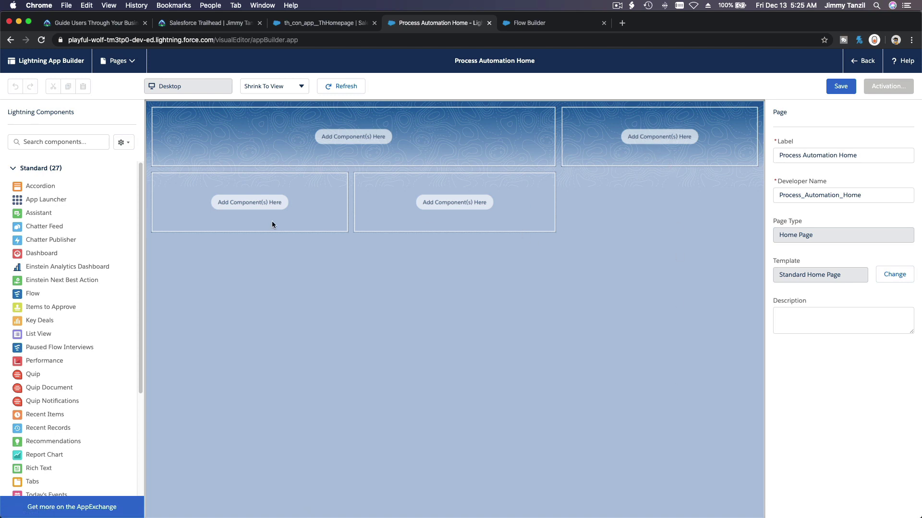
Add a Flow component to the top-right region, save, and assign the page as org default
left_click_drag(35, 293, 666, 123)
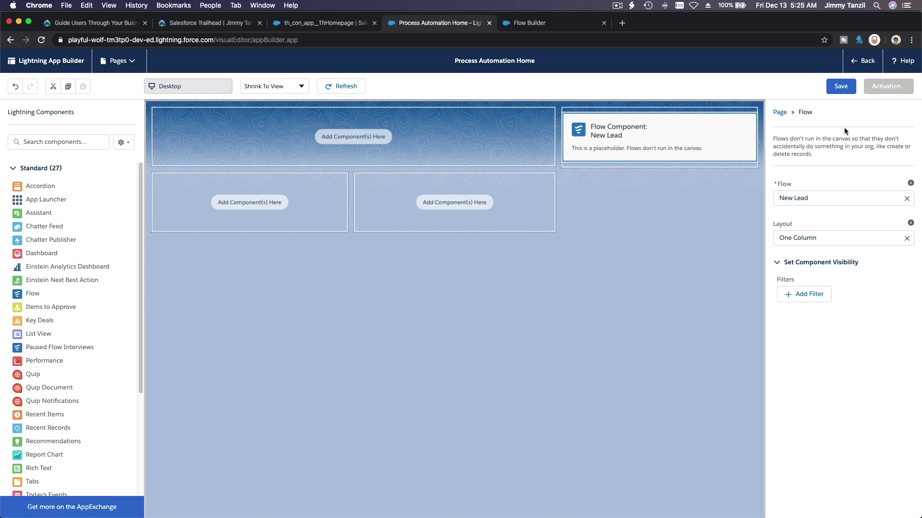
left_click(844, 91)
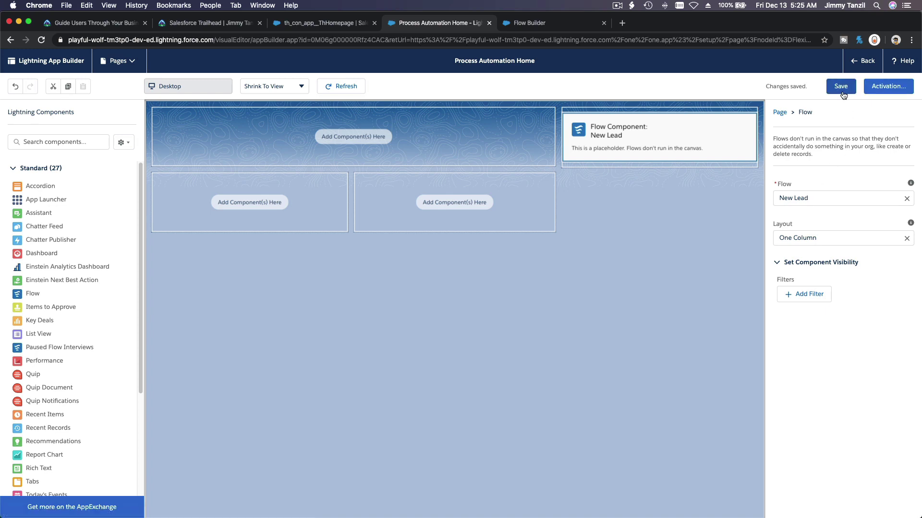
left_click(880, 92)
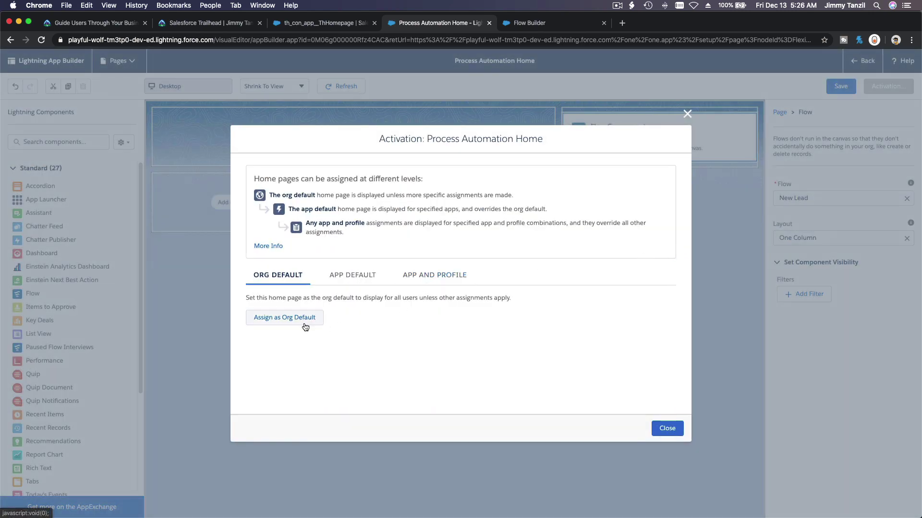
left_click(303, 321)
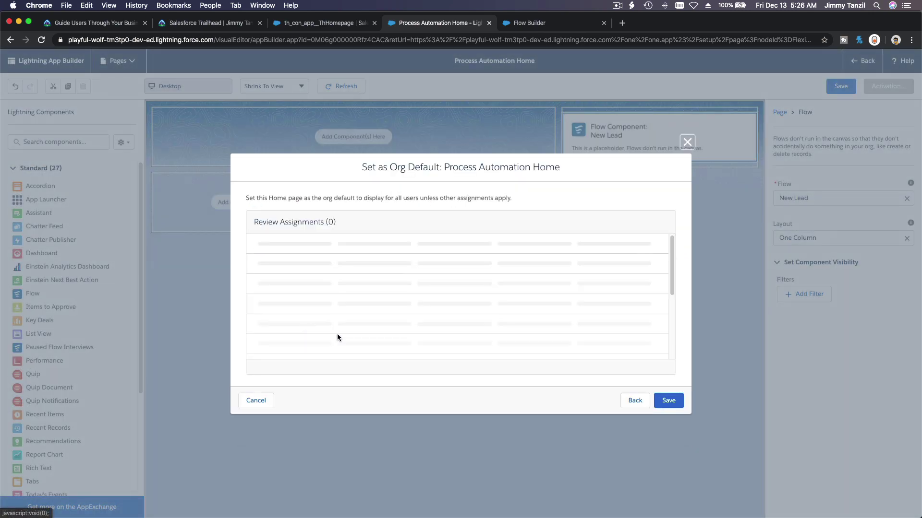
left_click(668, 400)
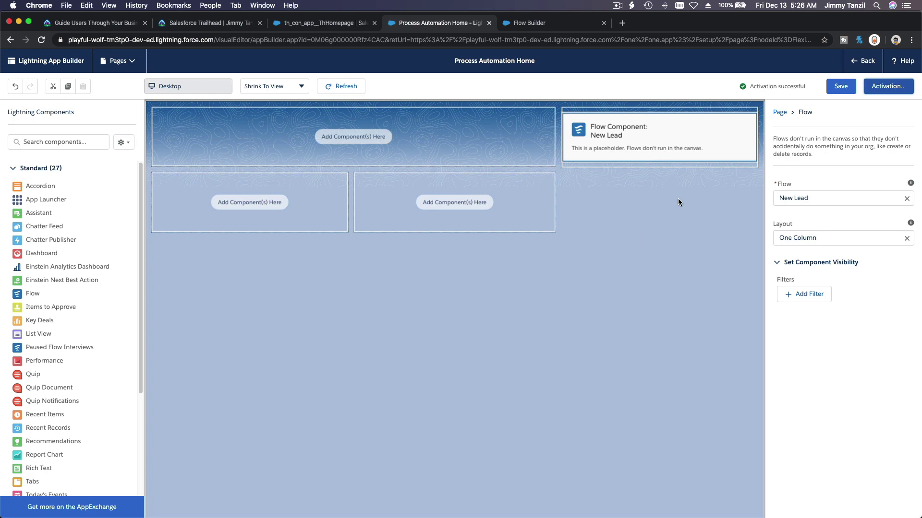
left_click(844, 86)
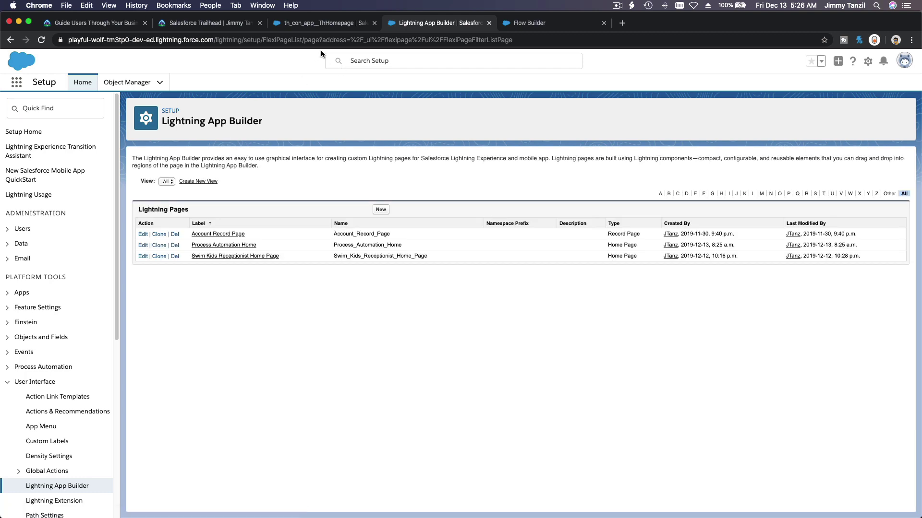
Open Home via the App Launcher, then switch to the Sales app
left_click(318, 23)
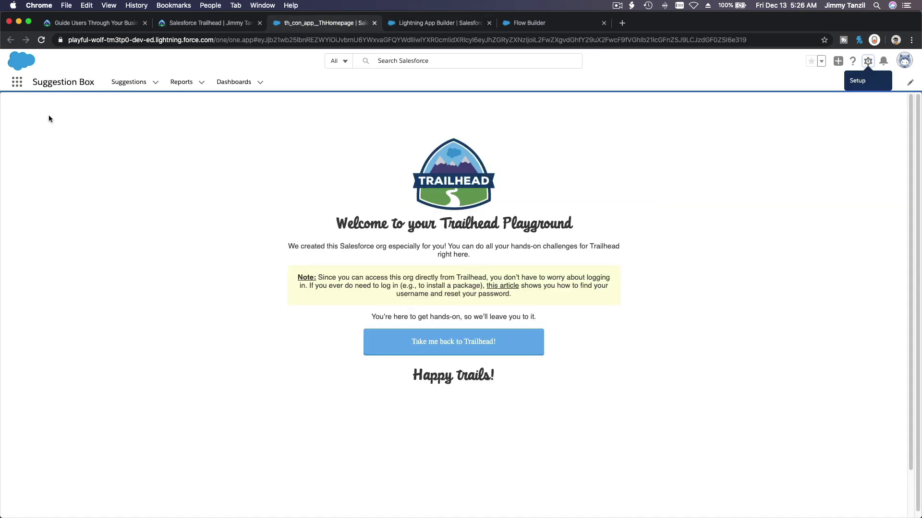
left_click(11, 86)
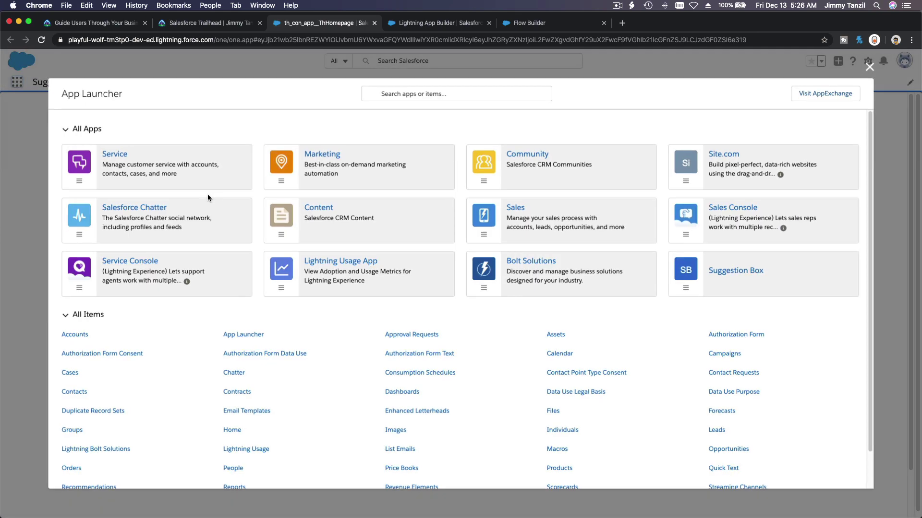
type("Home")
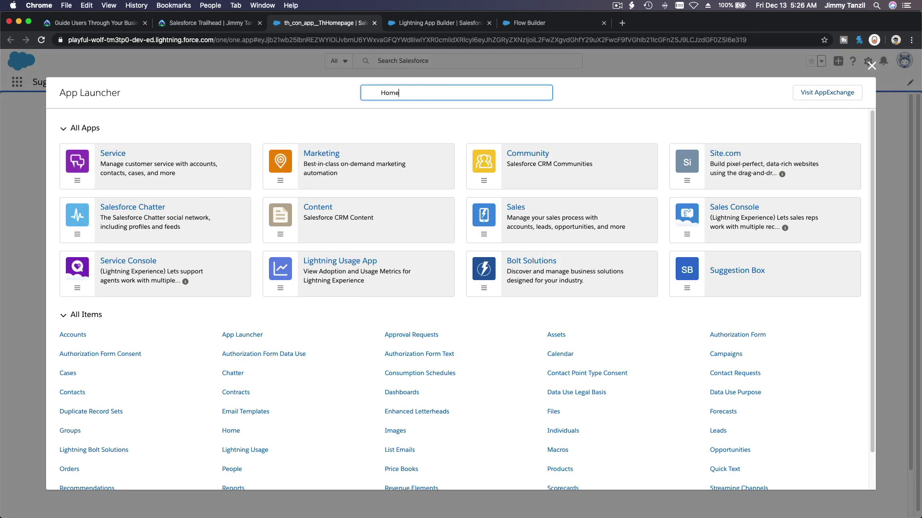
left_click(68, 181)
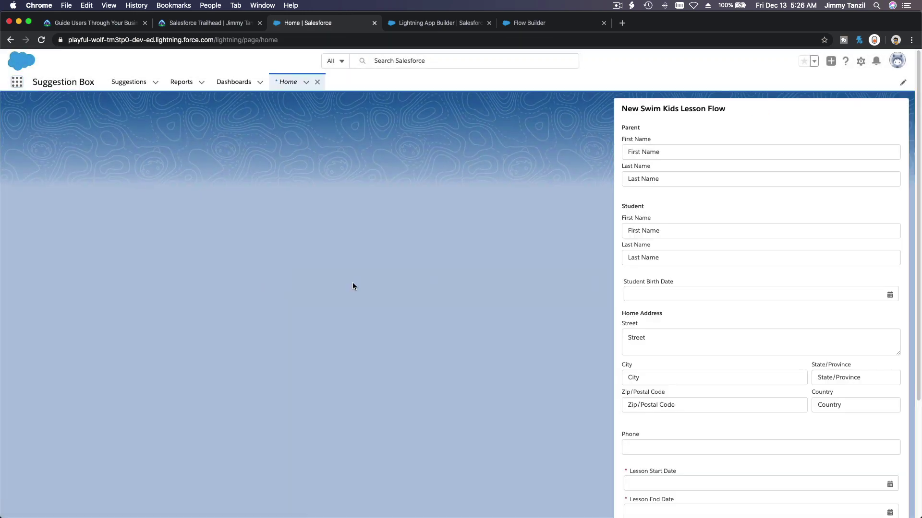
left_click(17, 82)
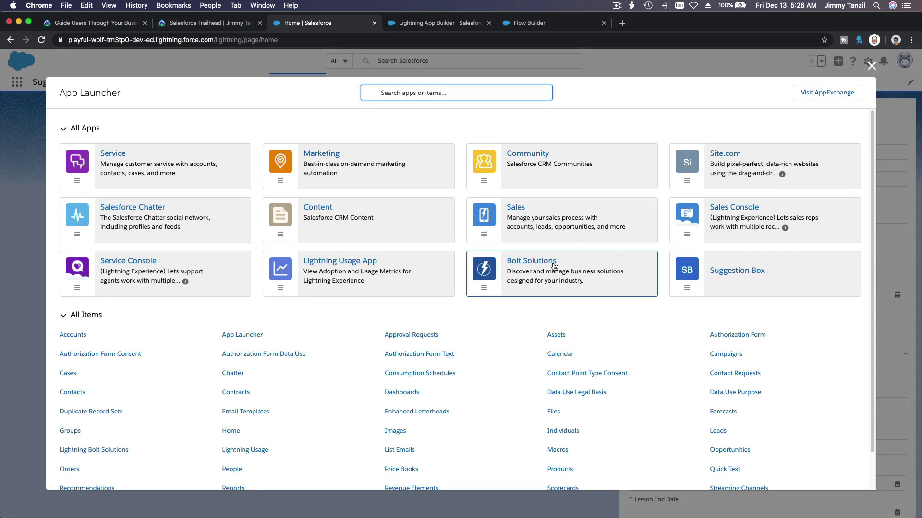
left_click(534, 232)
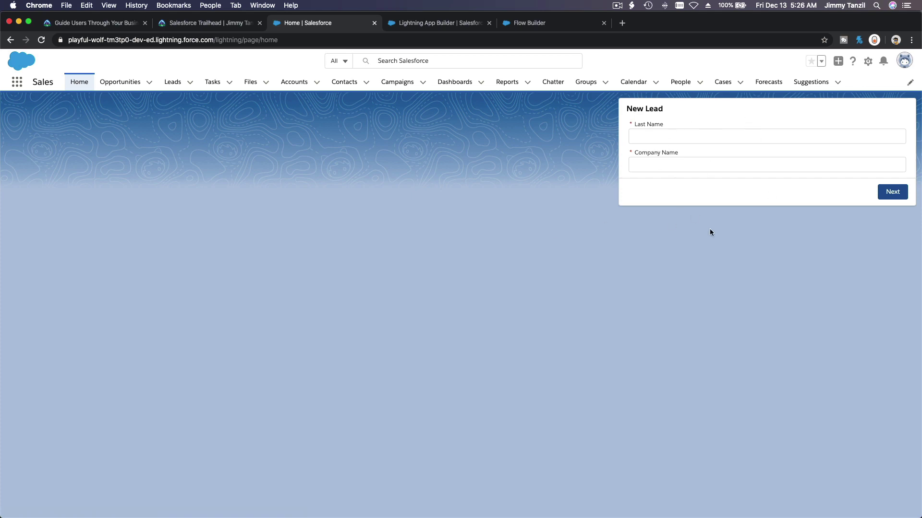
Enter the lead's last name and company name in the flow and continue
left_click(683, 132)
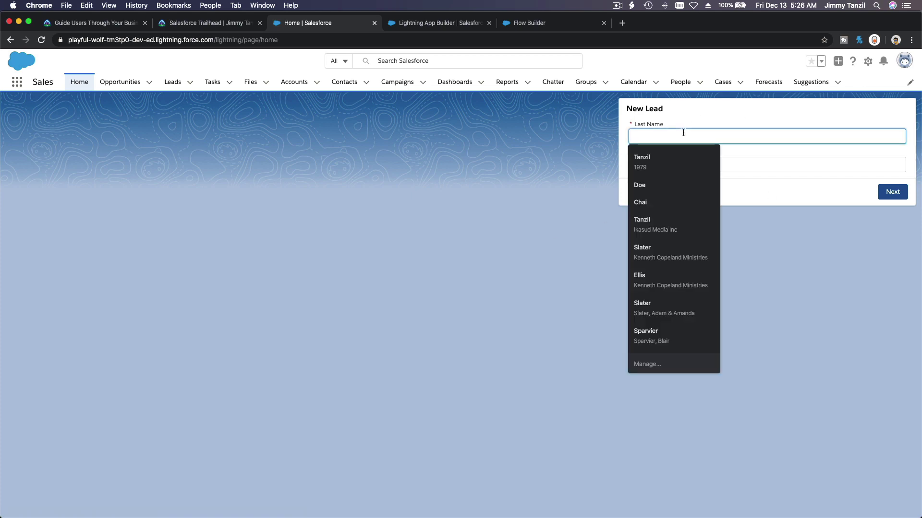
type("Jack")
key("Tab")
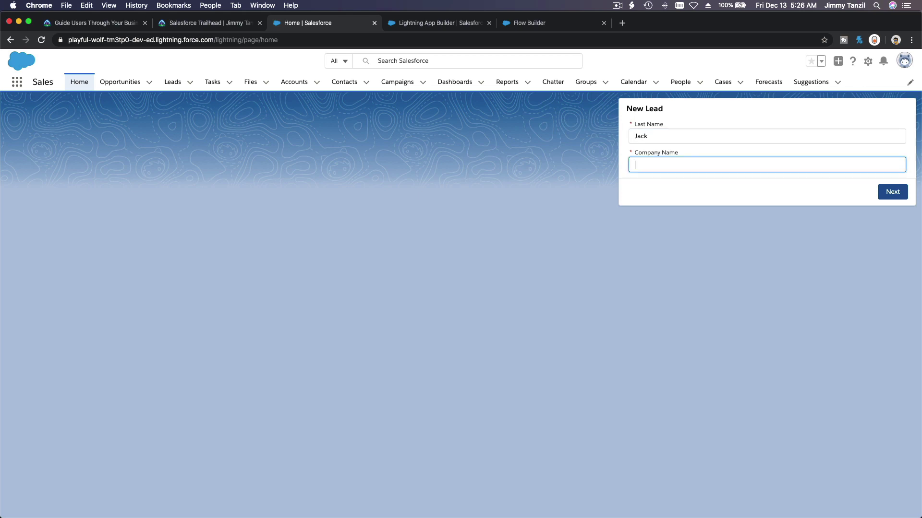
type("Jack Constructiuoon")
left_click(776, 194)
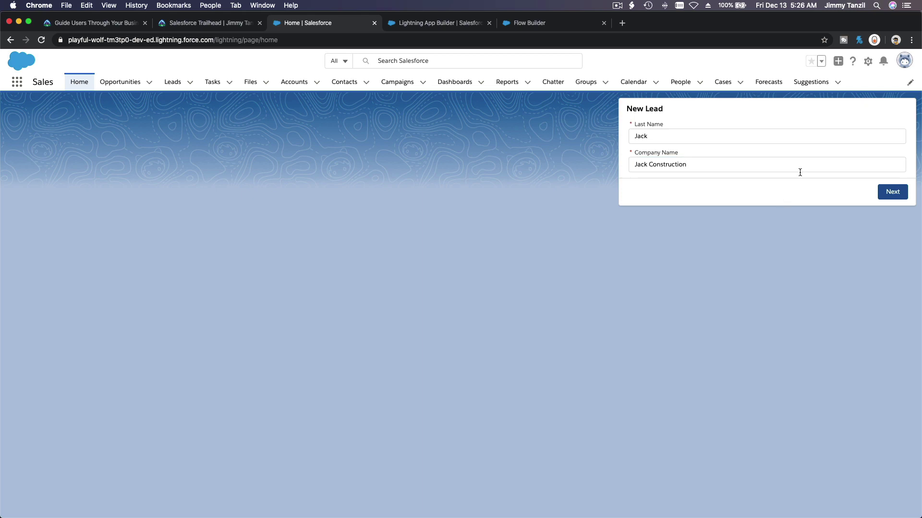
left_click(891, 198)
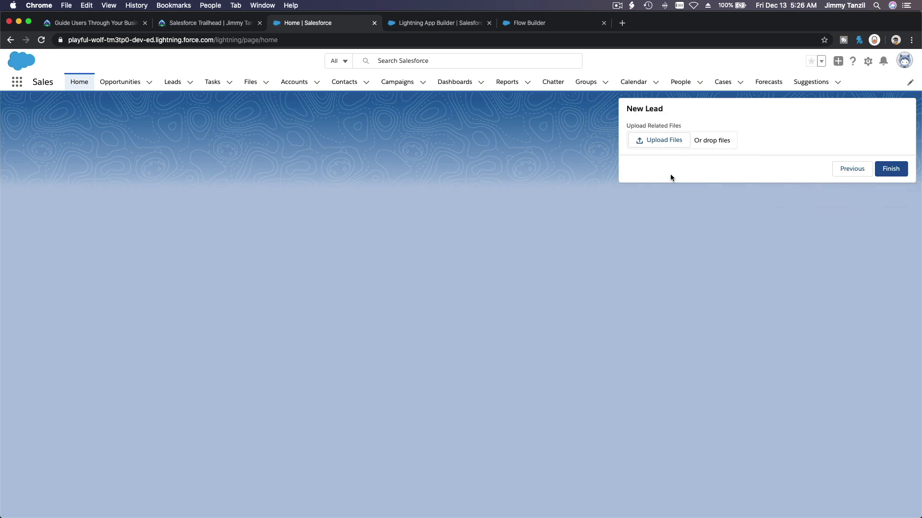
Upload maxresdefault.png, finish the flow, and open the Leads list
left_click(666, 139)
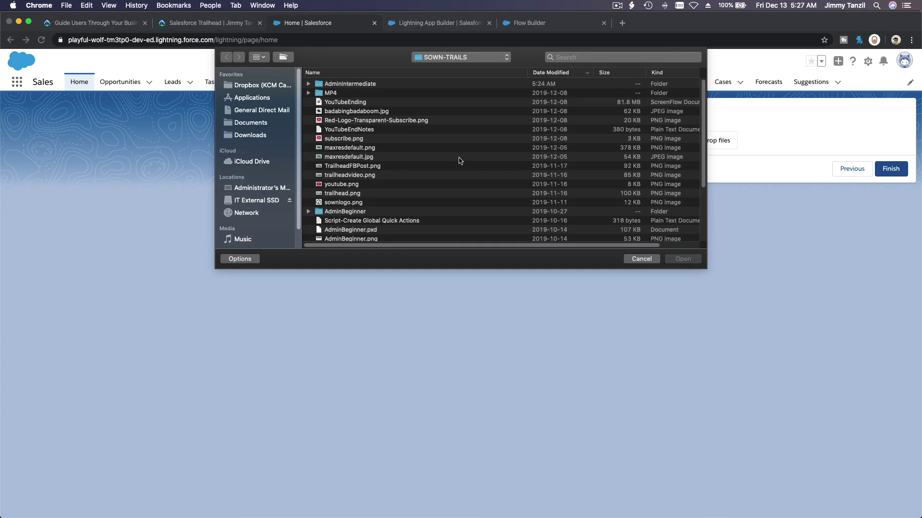
left_click(368, 150)
double_click(369, 151)
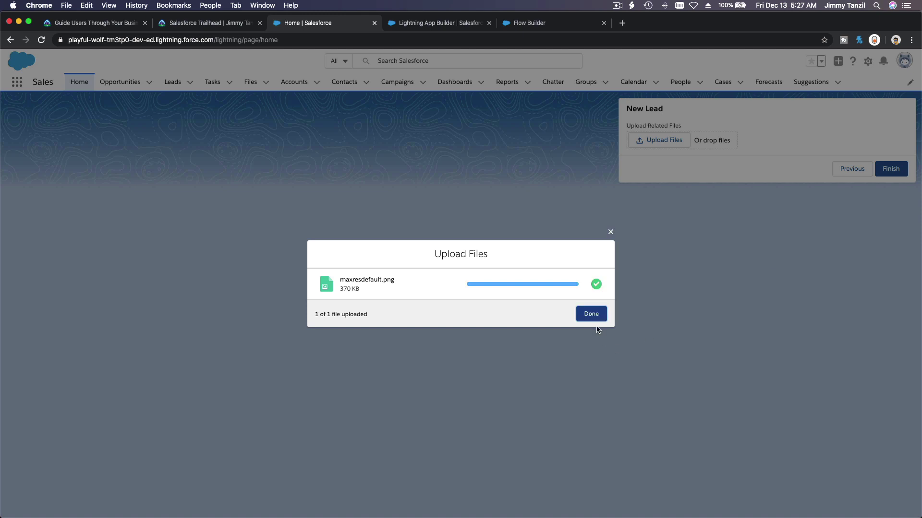
left_click(592, 314)
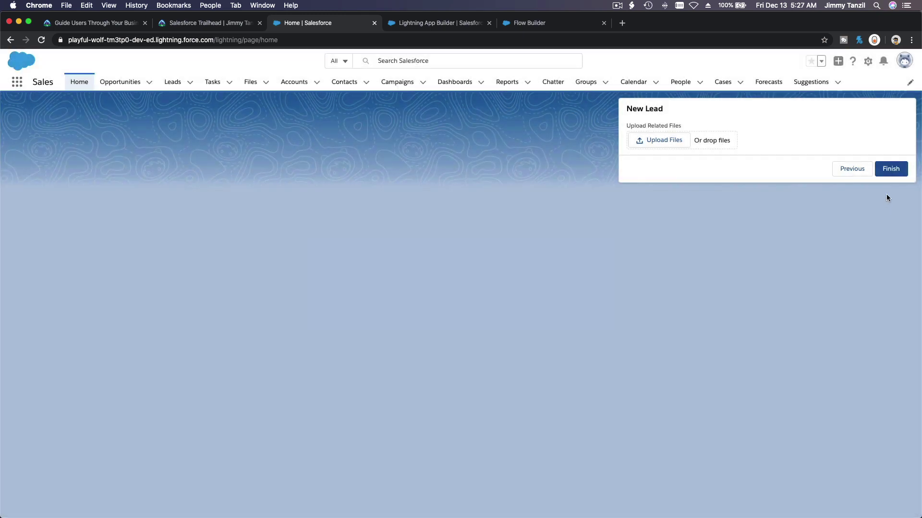
left_click(890, 168)
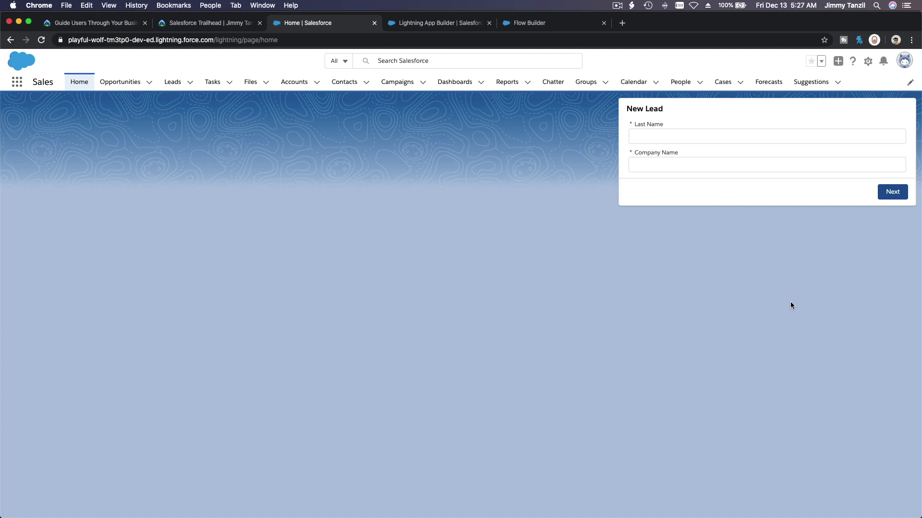
left_click(172, 81)
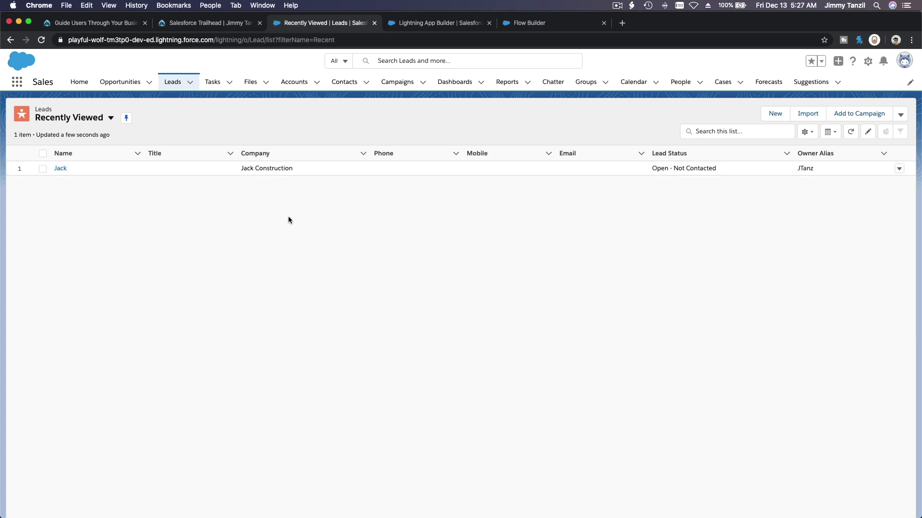
Check the Trailhead challenge to earn the 500 points
left_click(105, 26)
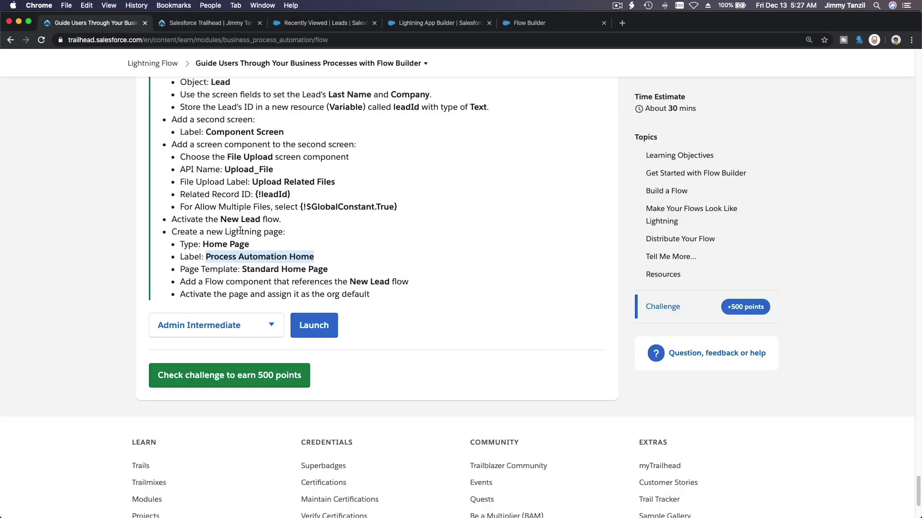
left_click(384, 260)
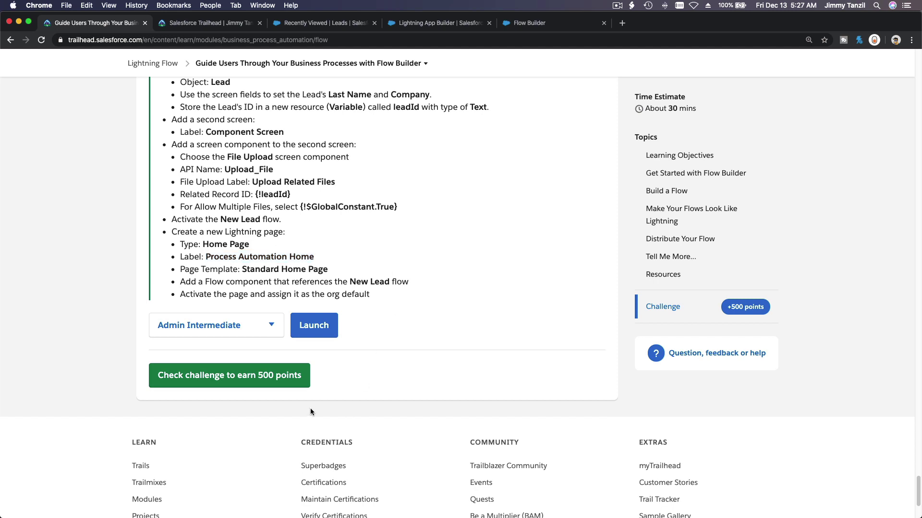
left_click(256, 381)
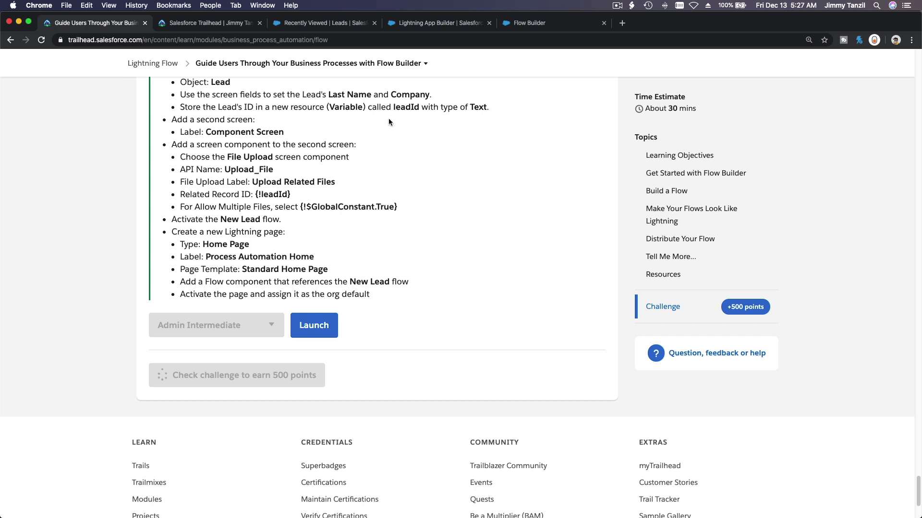
left_click(384, 63)
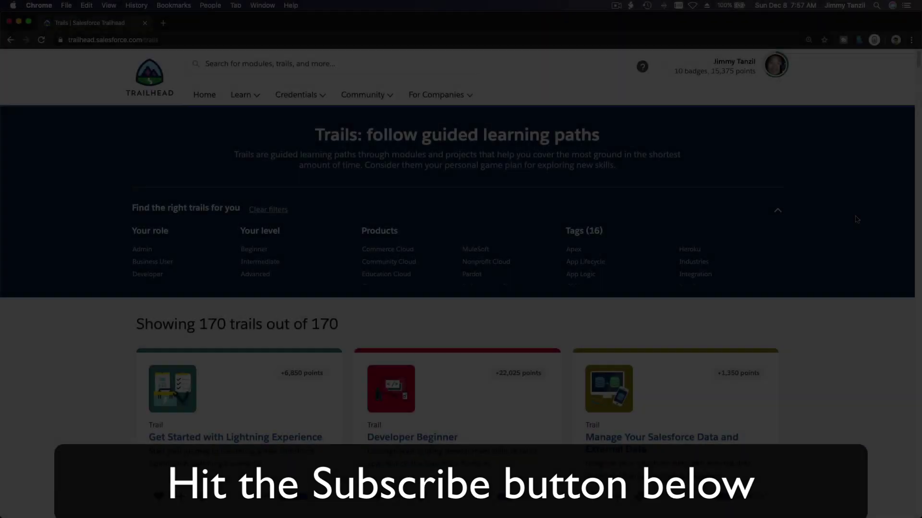
scroll(855, 219, "down", 20)
scroll(854, 215, "down", 15)
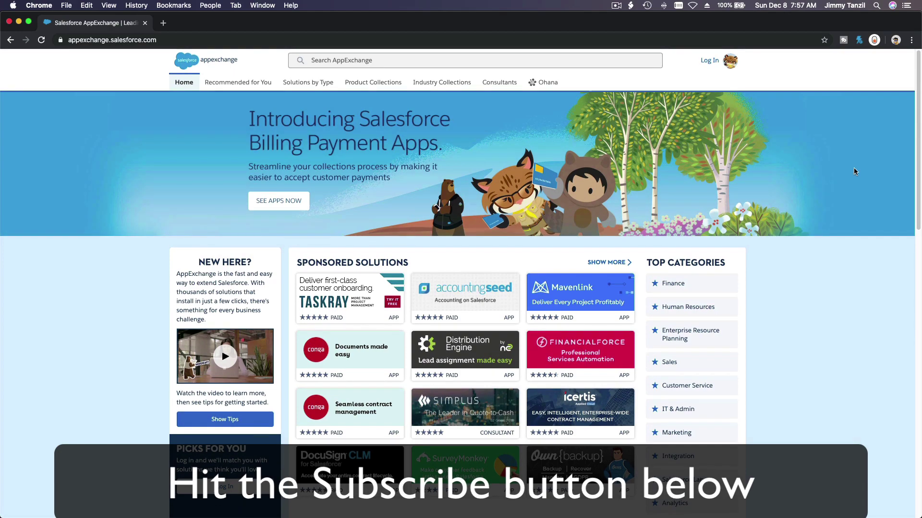
scroll(854, 171, "down", 10)
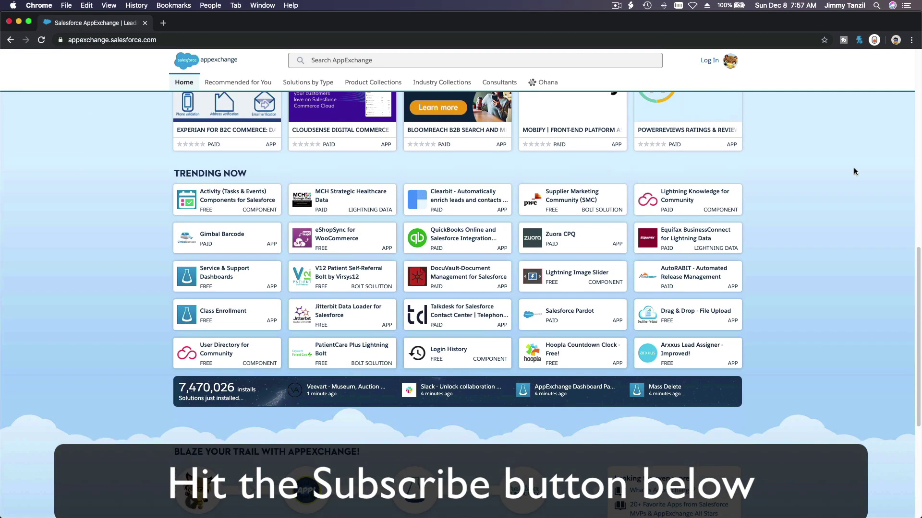
scroll(853, 172, "down", 10)
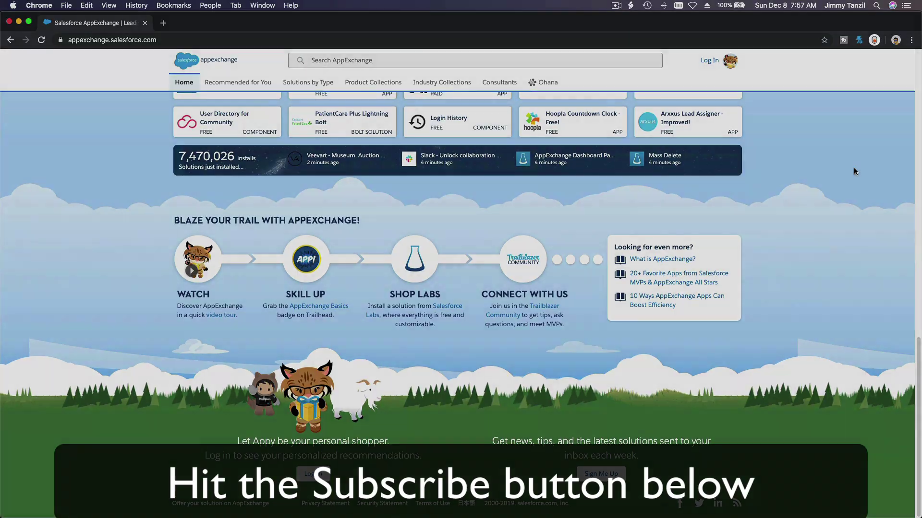